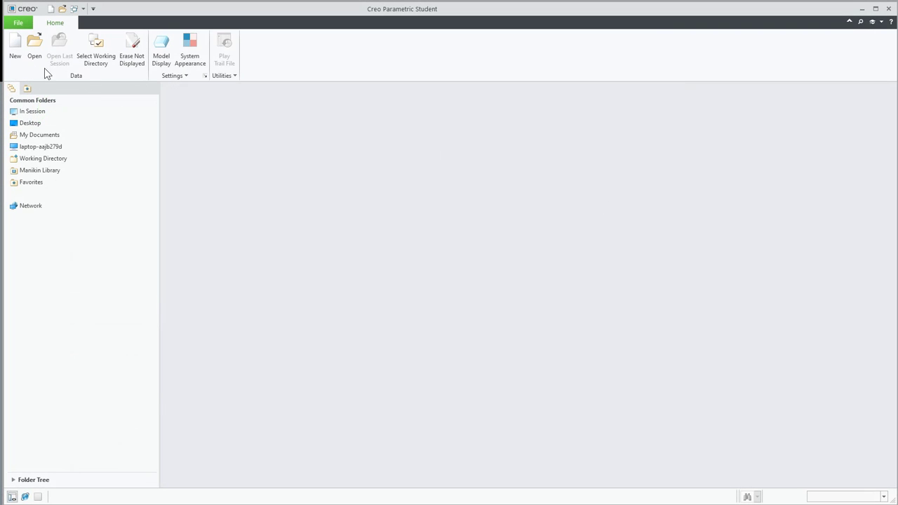
Create a new solid part PART1 from the mmns_part_solid_abs millimetre template instead of the default.
left_click(15, 51)
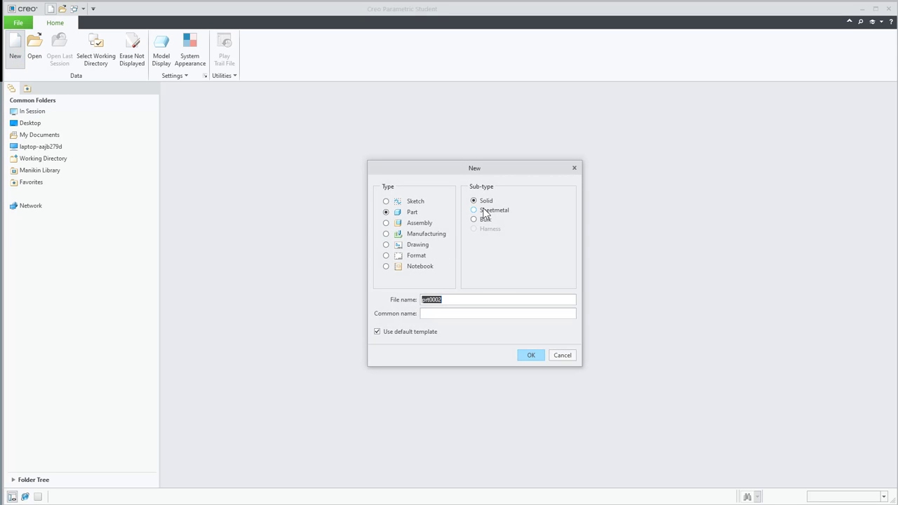
left_click(402, 333)
left_click_drag(453, 299, 422, 301)
type("Part1")
left_click(529, 357)
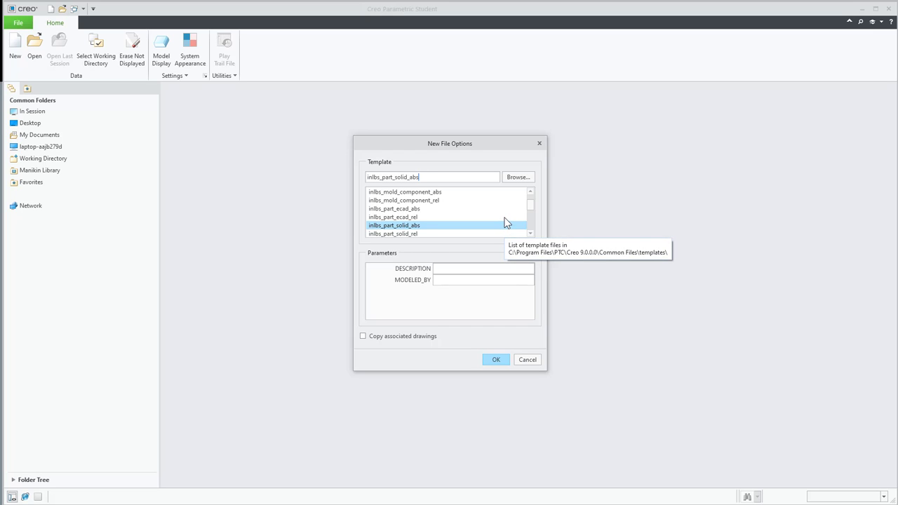
scroll(506, 222, "up", 1)
scroll(506, 222, "down", 3)
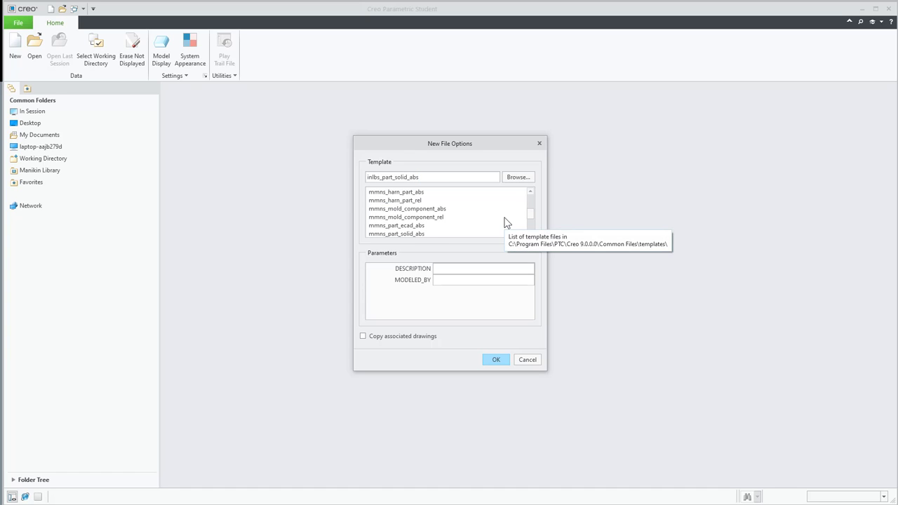
scroll(505, 221, "down", 1)
left_click(404, 210)
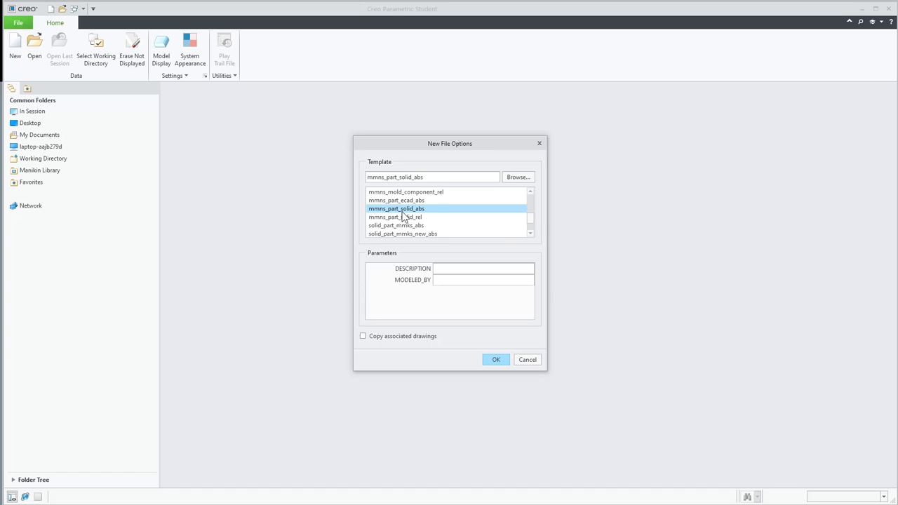
left_click(496, 359)
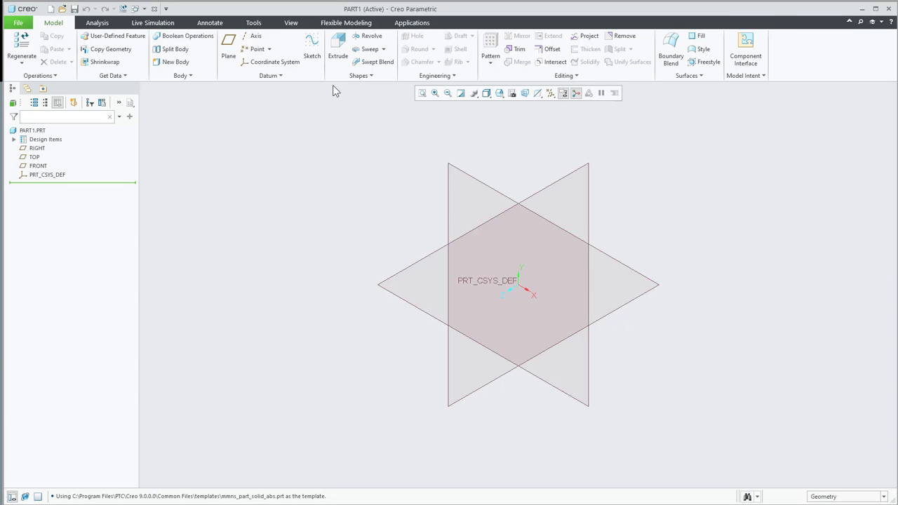
Start an extrusion on the TOP plane and sketch a centre rectangle about the origin.
left_click(337, 56)
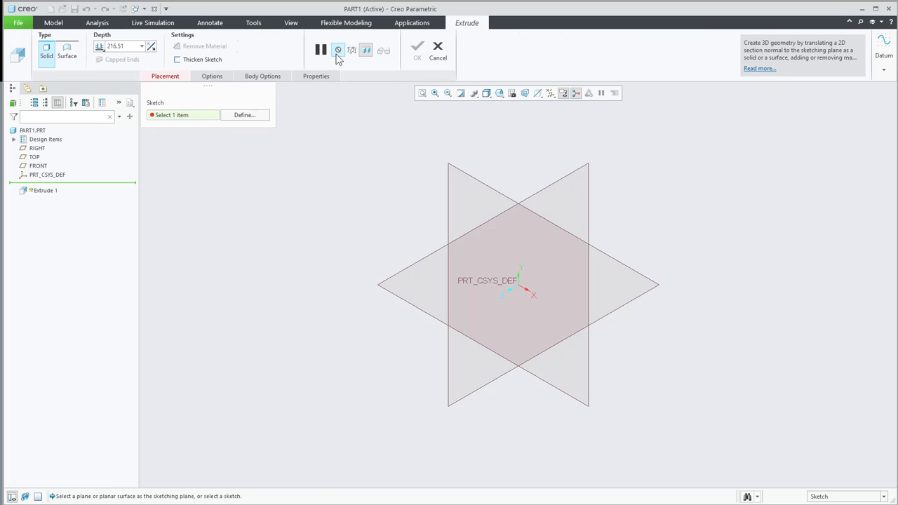
left_click(34, 156)
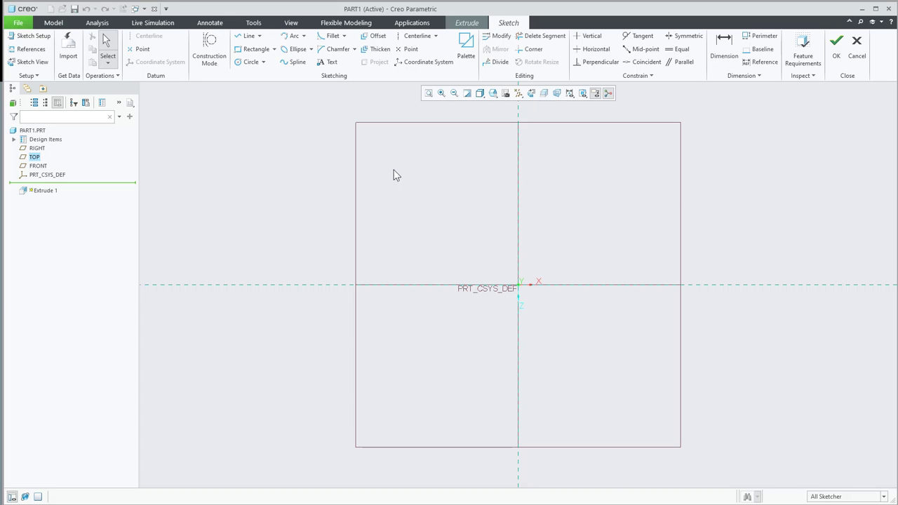
left_click(275, 50)
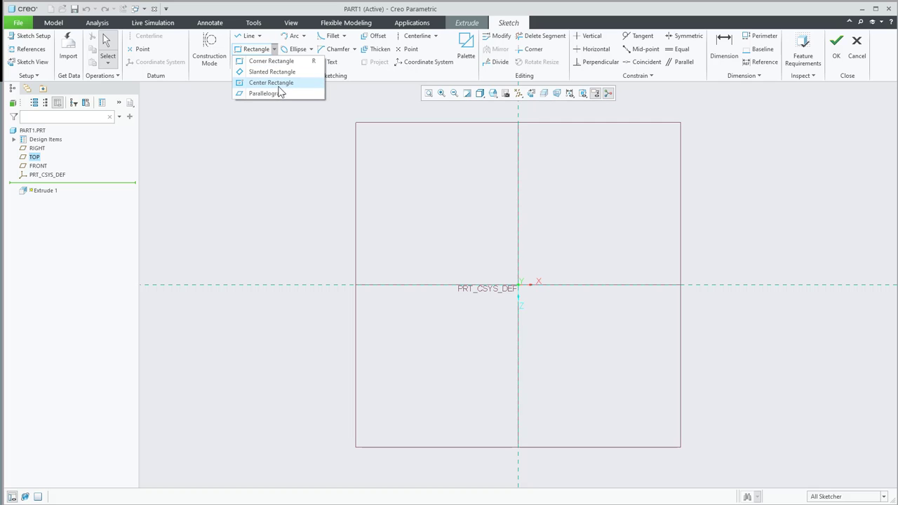
left_click(278, 84)
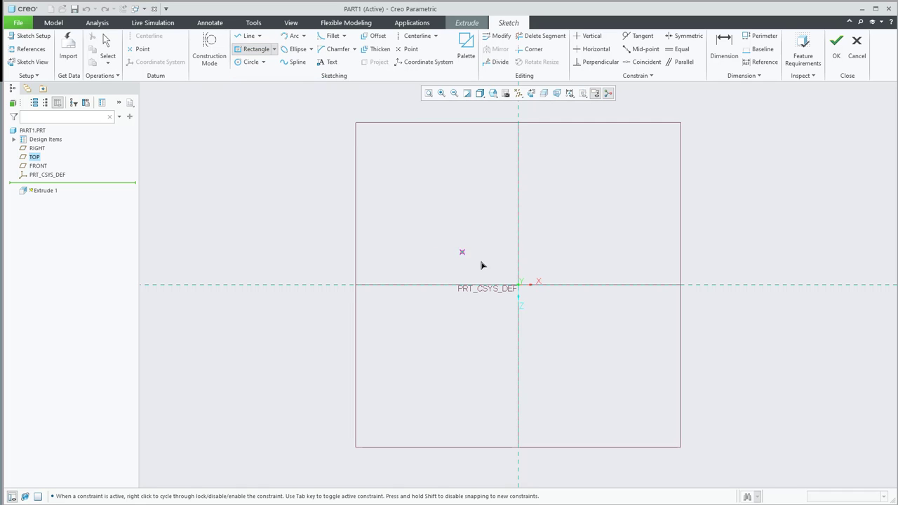
left_click(517, 286)
left_click(665, 202)
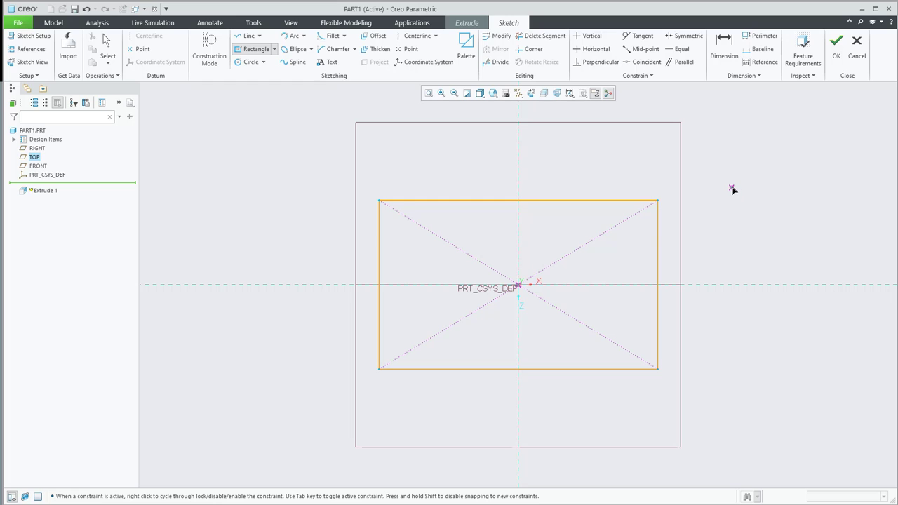
middle_click(734, 190)
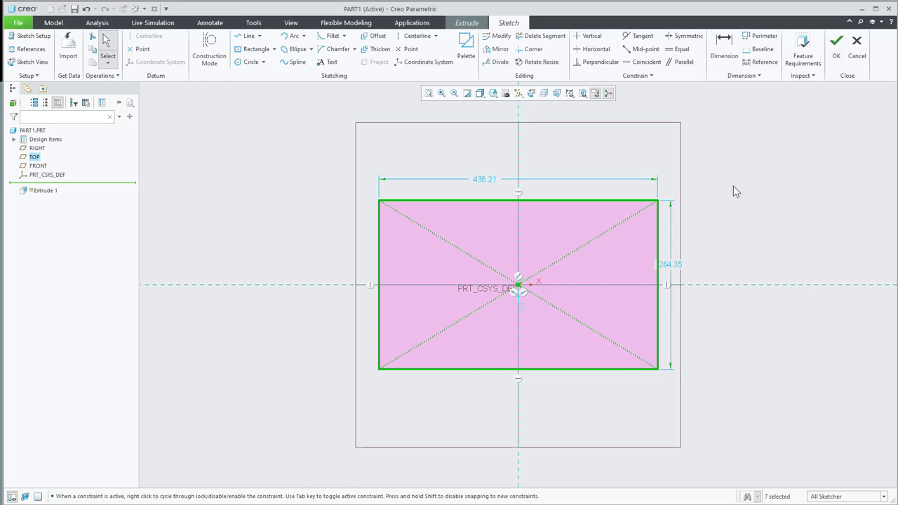
Dimension the rectangle to 96 wide and 64 tall.
double_click(488, 183)
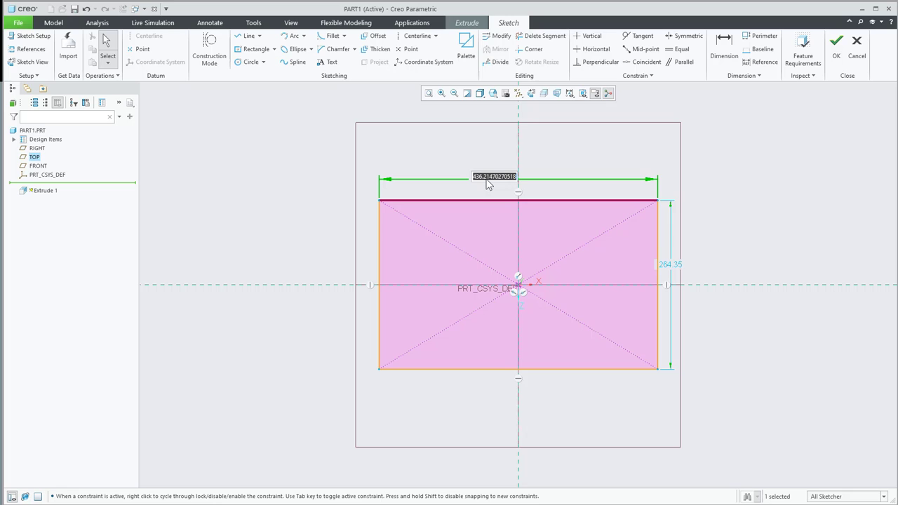
type("96")
key("Return")
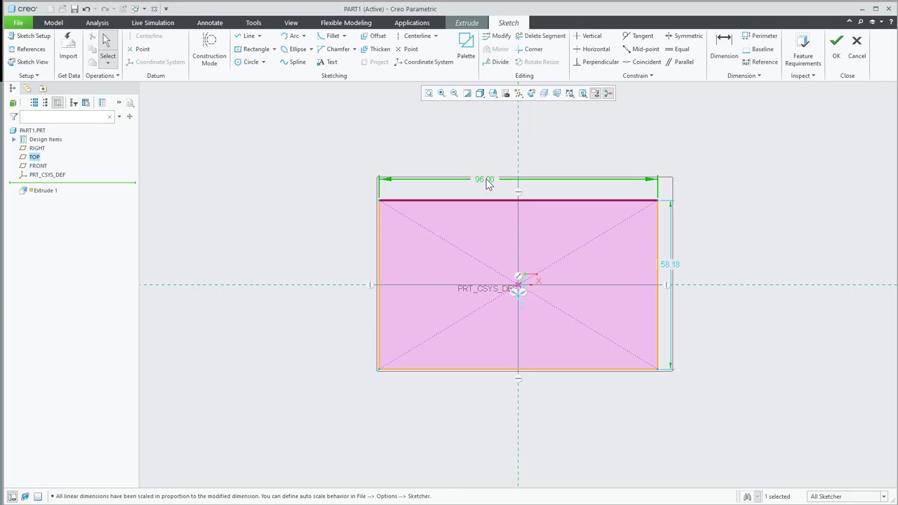
double_click(670, 266)
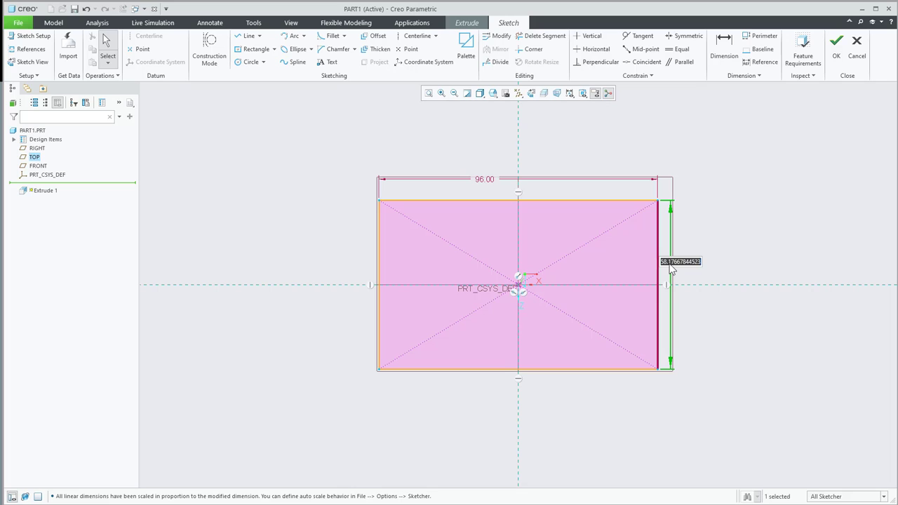
type("64")
key("Return")
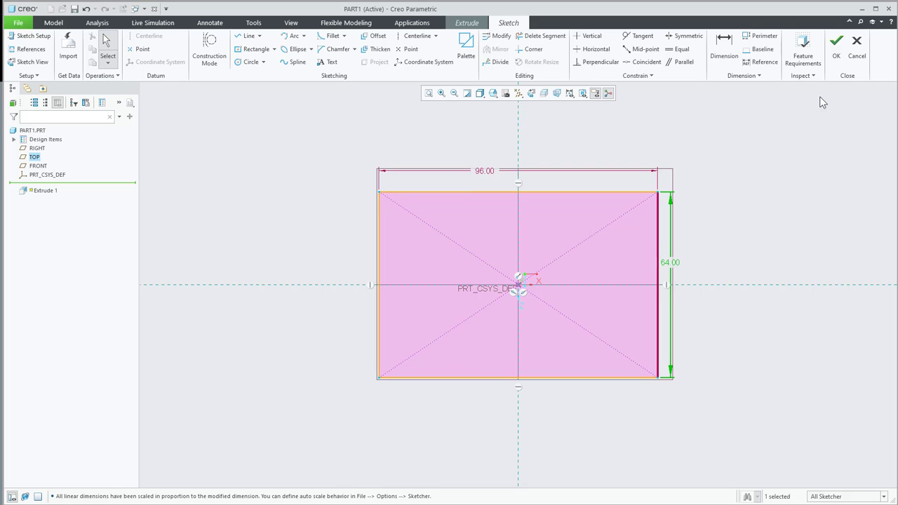
Extrude the 96 × 64 sketch 16 mm deep, viewed in the default orientation, to finish the base block.
left_click(835, 43)
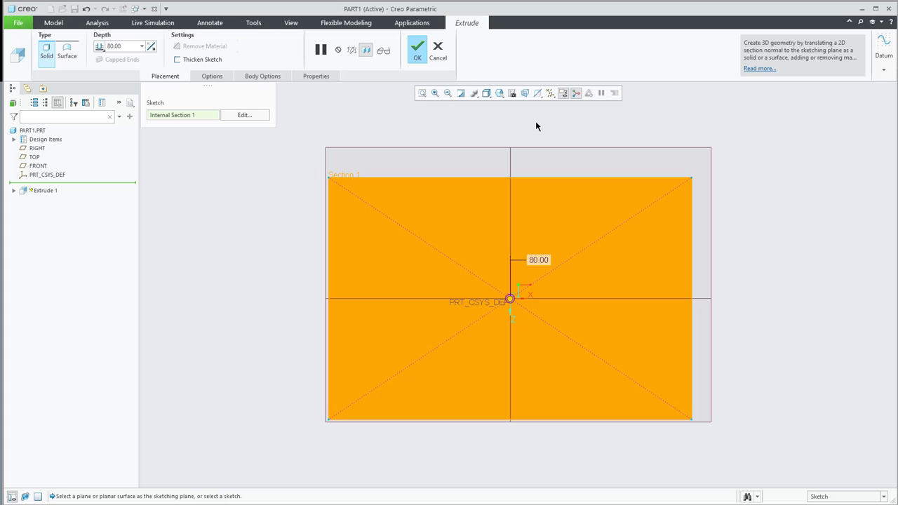
left_click(502, 96)
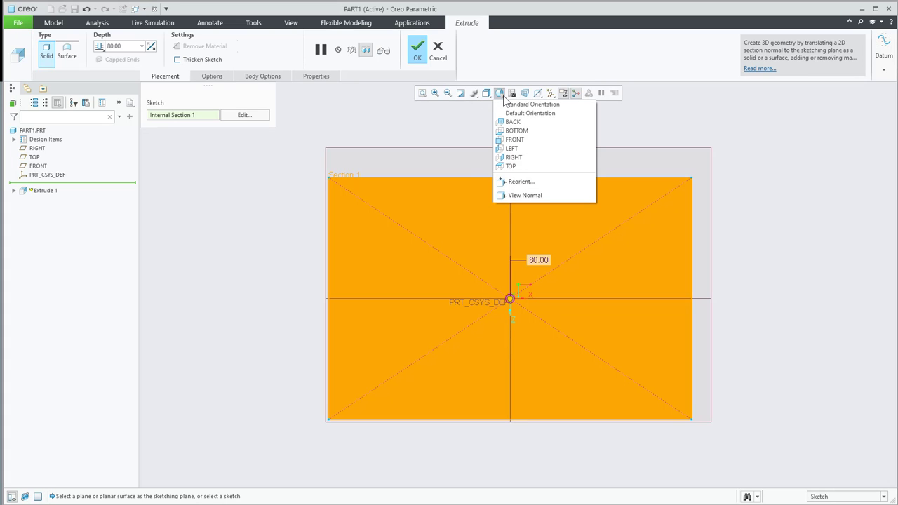
left_click(519, 113)
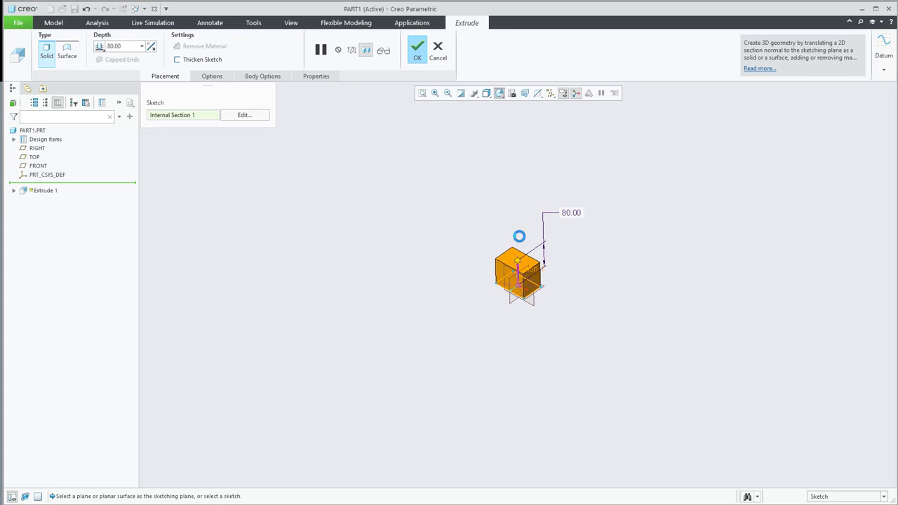
scroll(541, 261, "down", 5)
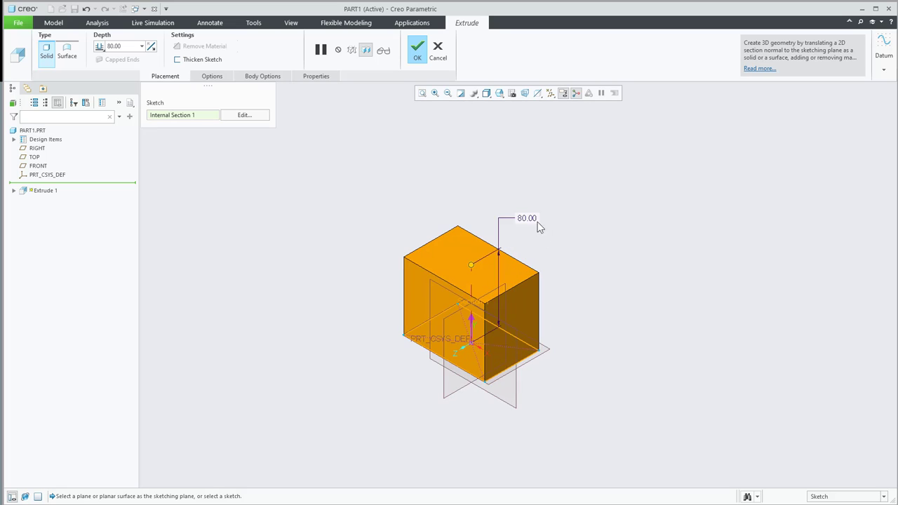
double_click(526, 218)
type("16")
key("Return")
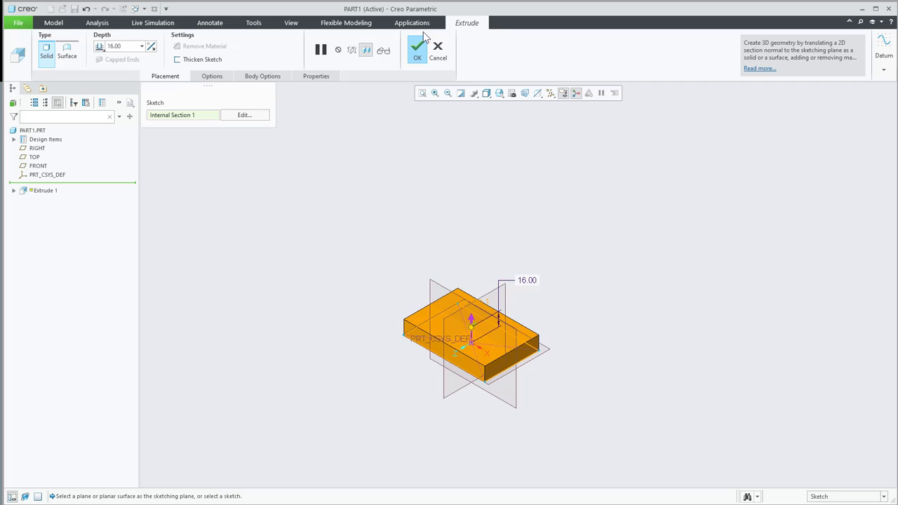
left_click(423, 42)
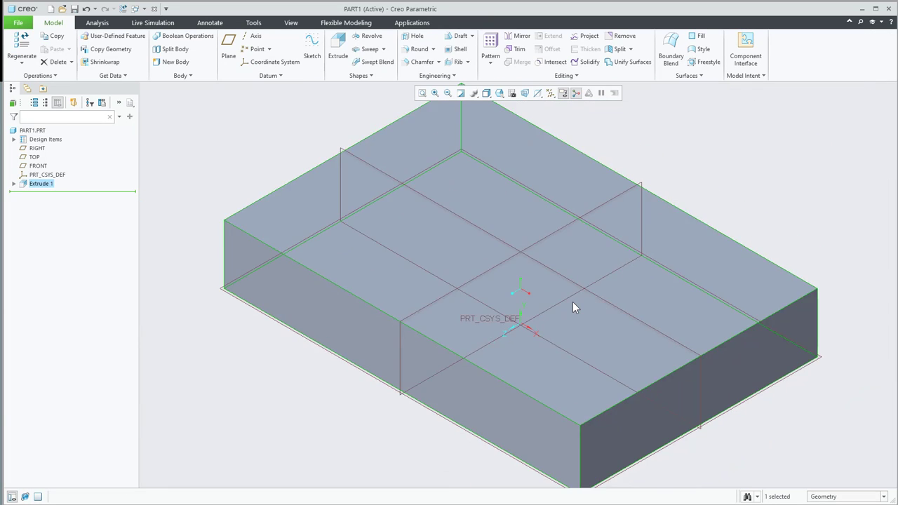
scroll(572, 307, "up", 2)
left_click(710, 232)
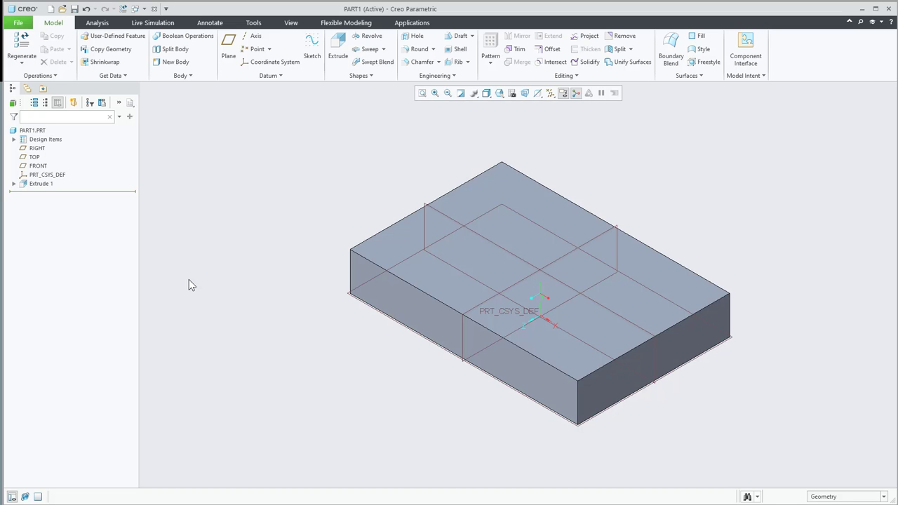
Start Extrude 2 on the block's top face and draw a corner rectangle against the right edge.
left_click(337, 56)
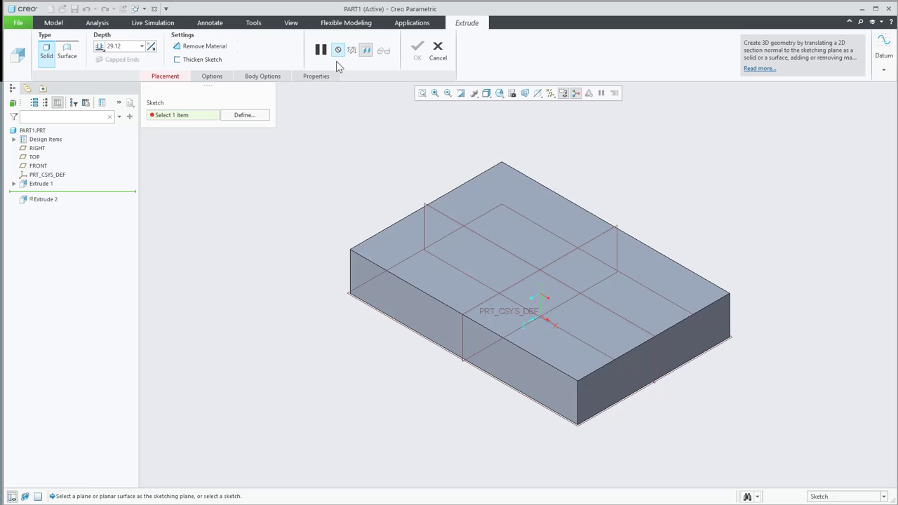
left_click(647, 310)
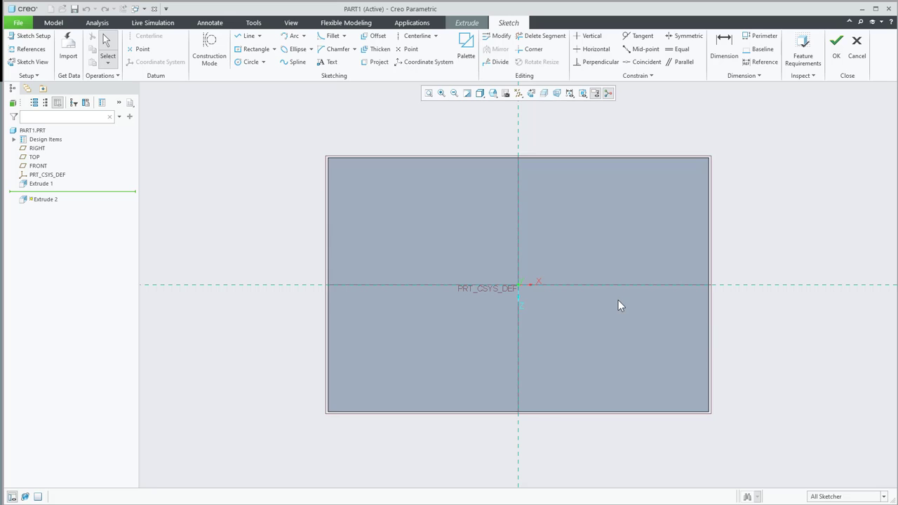
left_click(273, 49)
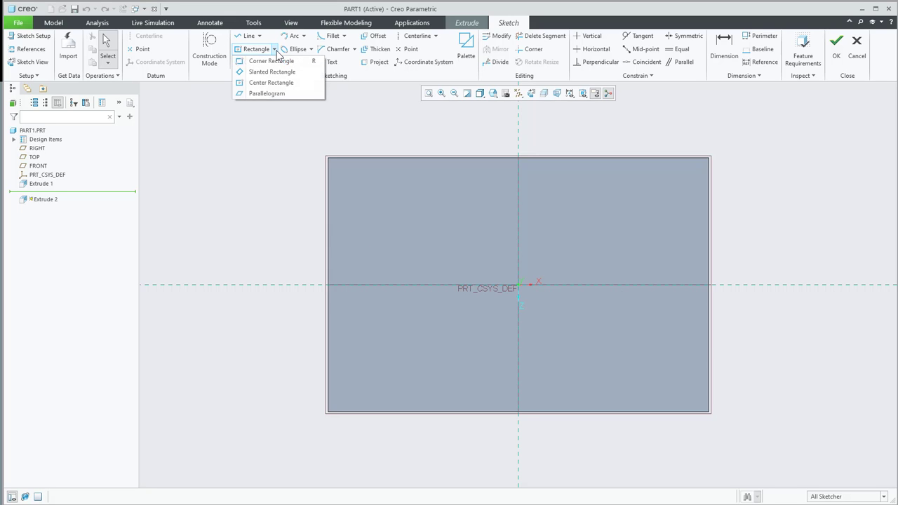
left_click(272, 65)
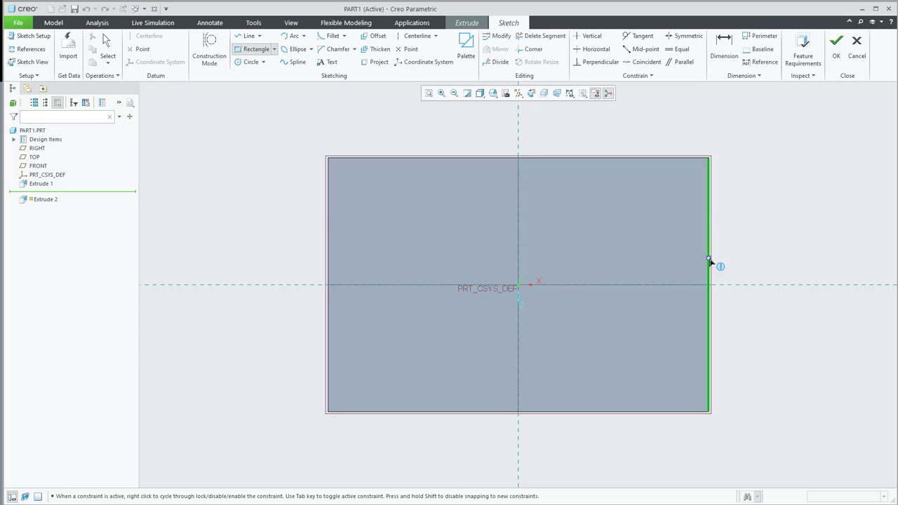
left_click(709, 260)
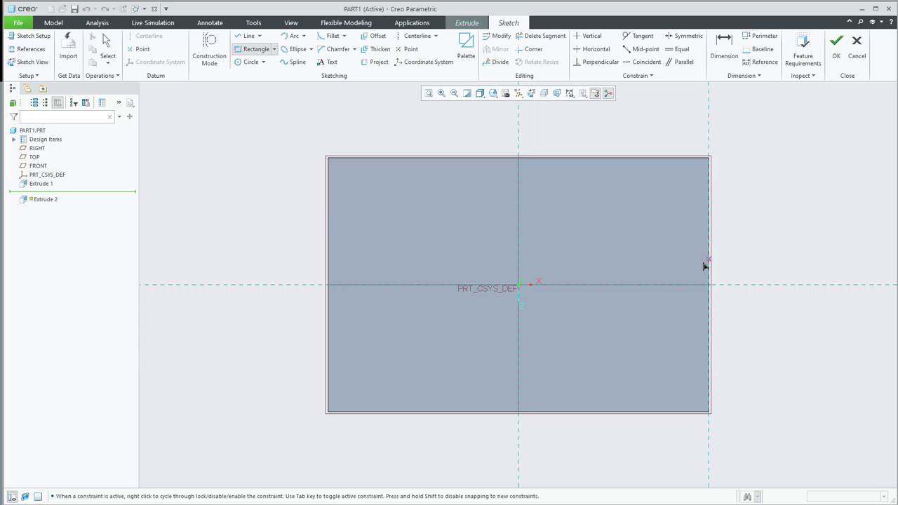
left_click(611, 317)
Add a circle centred on the rectangle's left edge, passing through its corner.
left_click(250, 63)
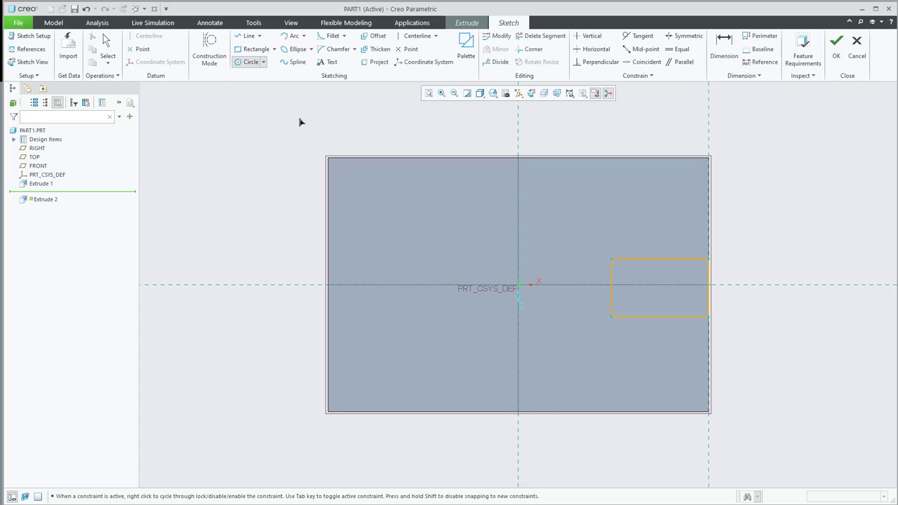
left_click(612, 289)
left_click(611, 260)
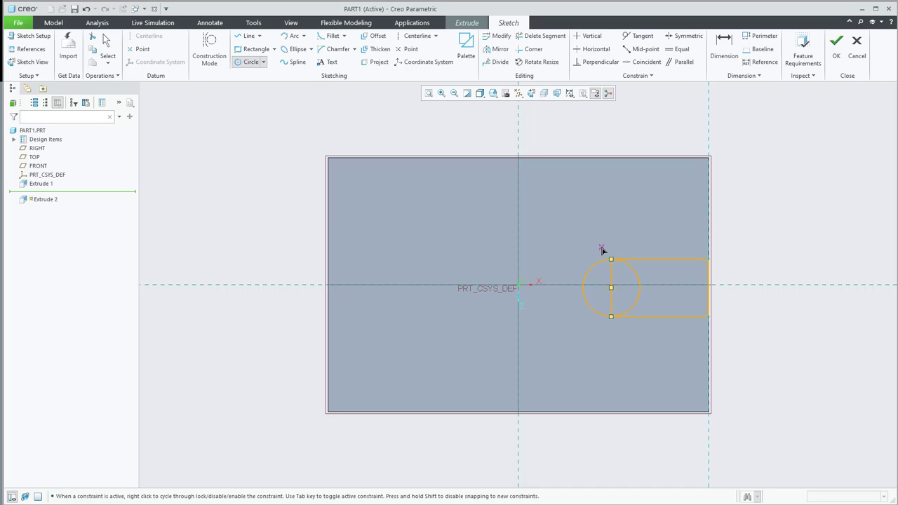
Trim away the inner arc and the rectangle's left edge, then set the slot's arc radius to 8.
left_click(541, 35)
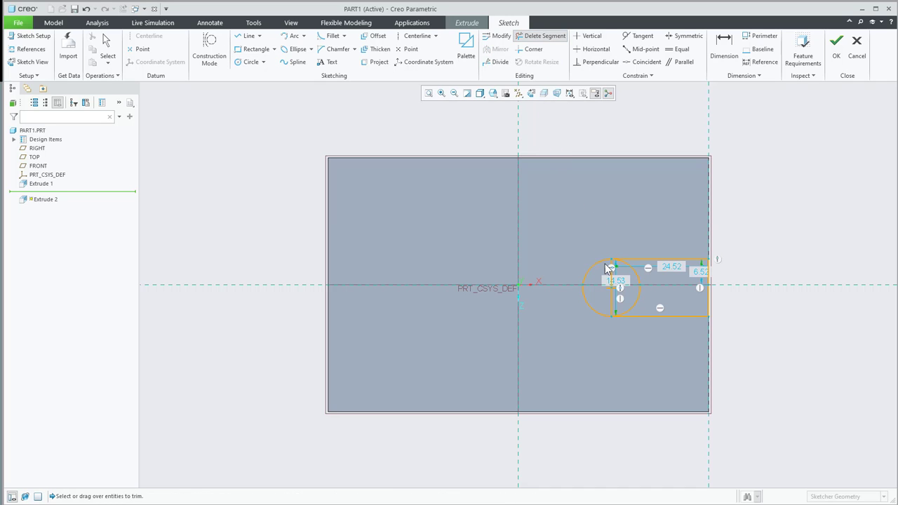
mouse_move(616, 316)
left_mouse_down()
mouse_move(607, 278)
mouse_move(642, 274)
left_mouse_up()
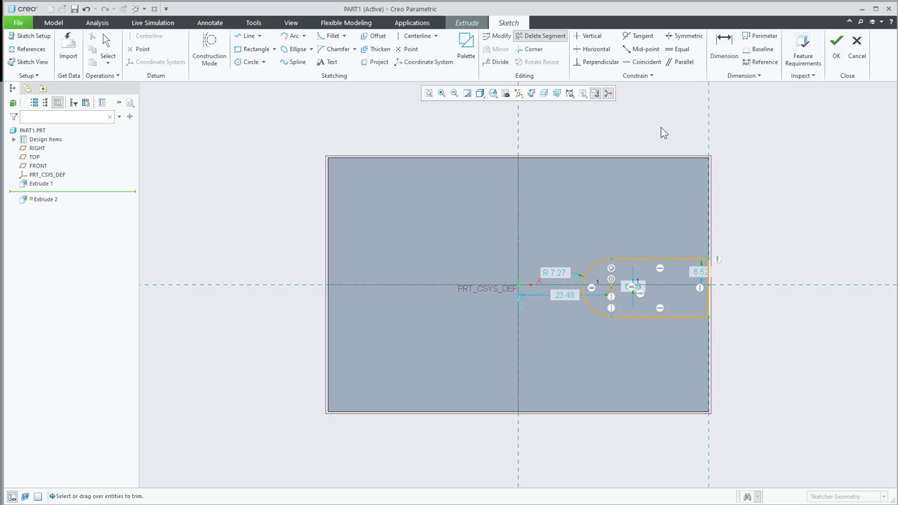
middle_click(559, 279)
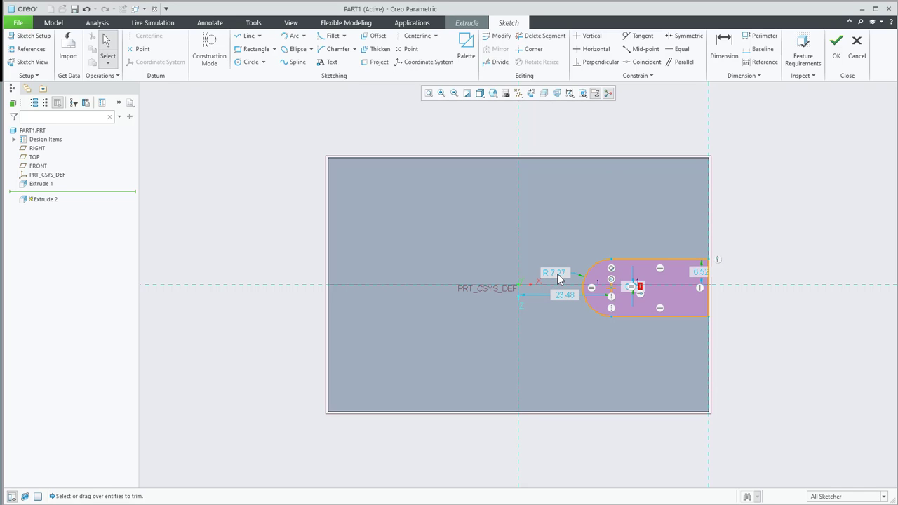
double_click(558, 275)
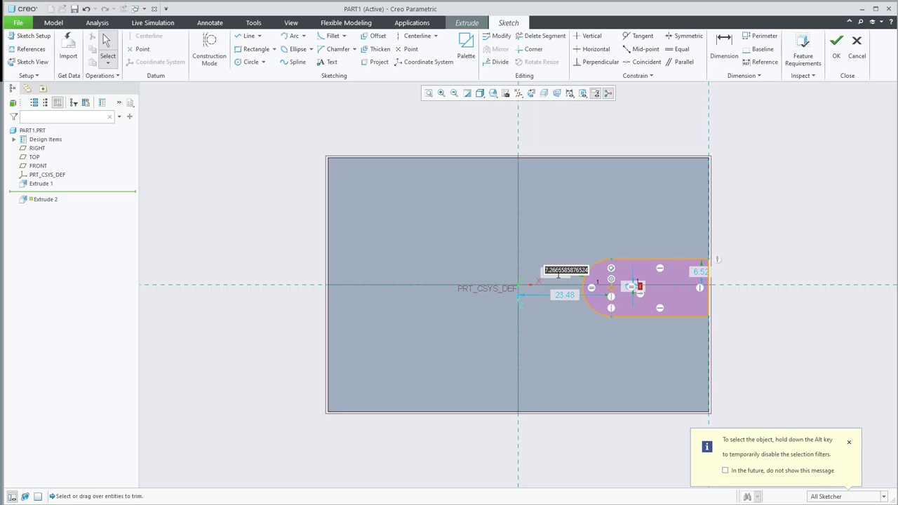
type("8")
key("Return")
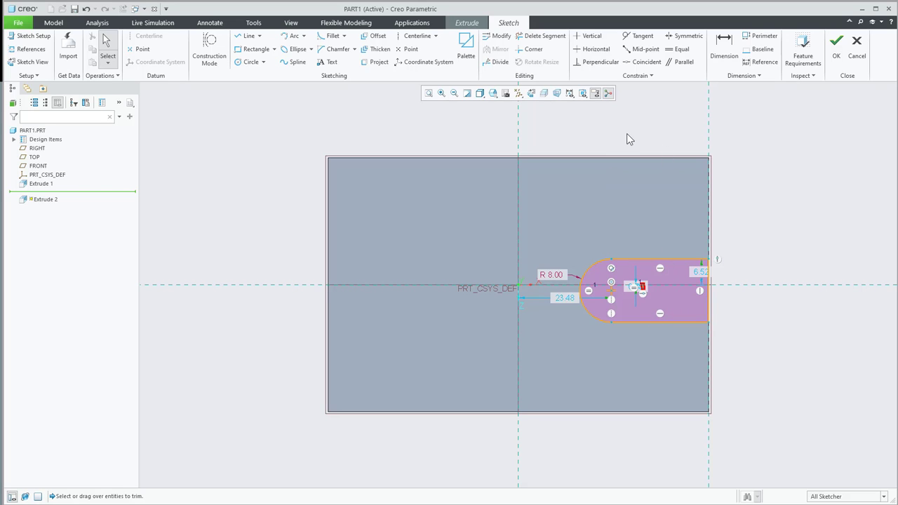
Make the slot's arc centre coincident with the horizontal reference.
left_click(644, 62)
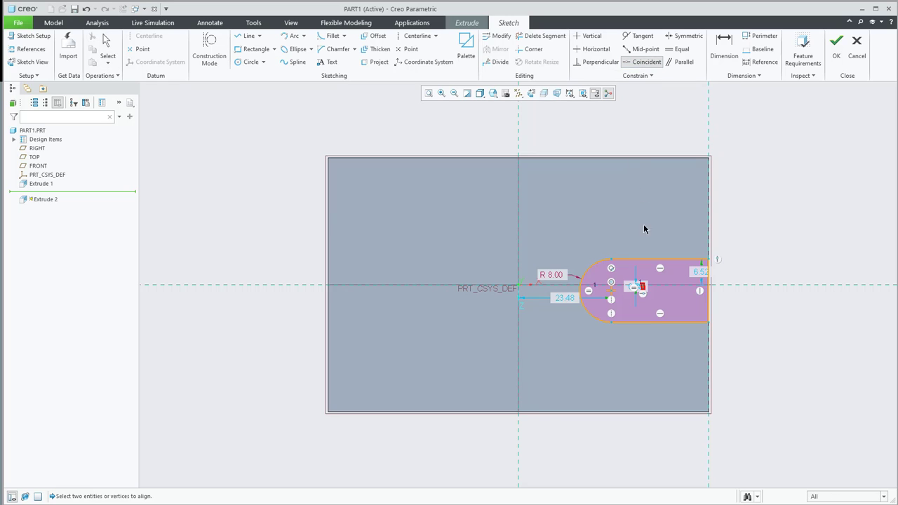
left_click(611, 295)
left_click(671, 287)
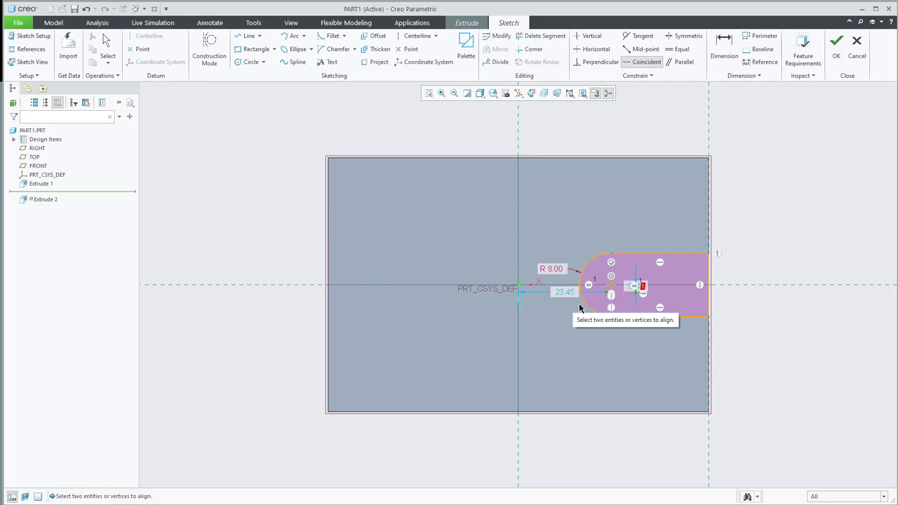
Dimension the arc centre 20 mm from the block's right edge.
left_click(727, 46)
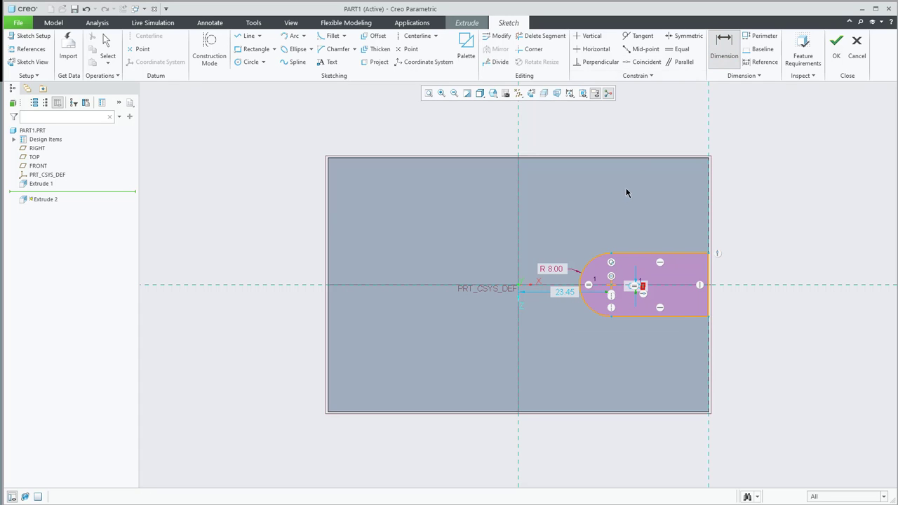
left_click(707, 226)
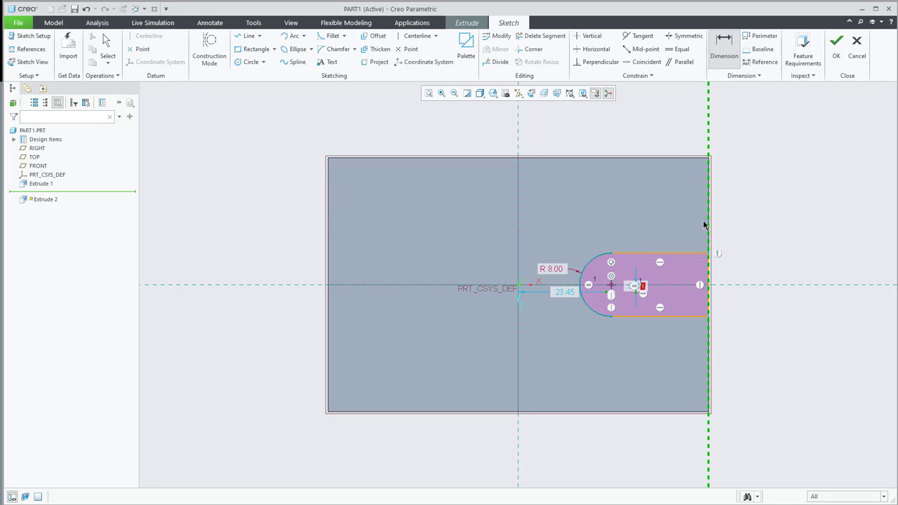
middle_click(643, 133)
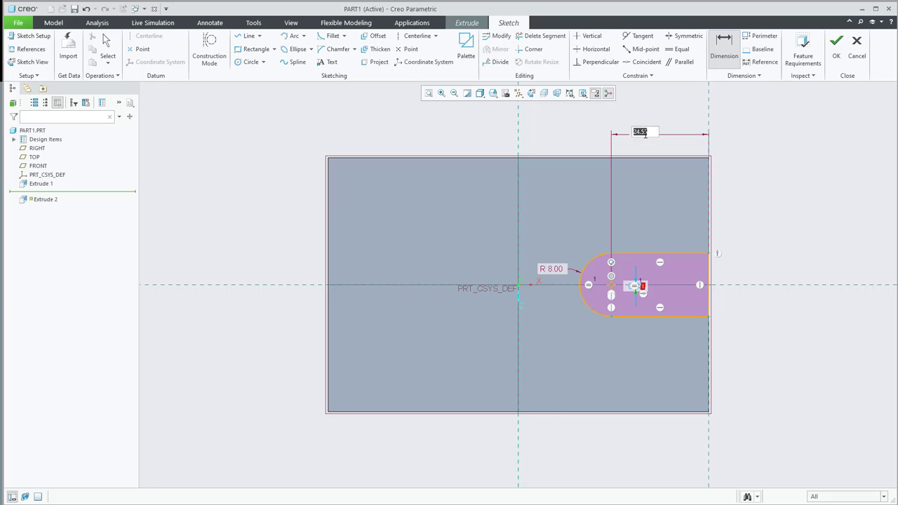
type("20")
key("Return")
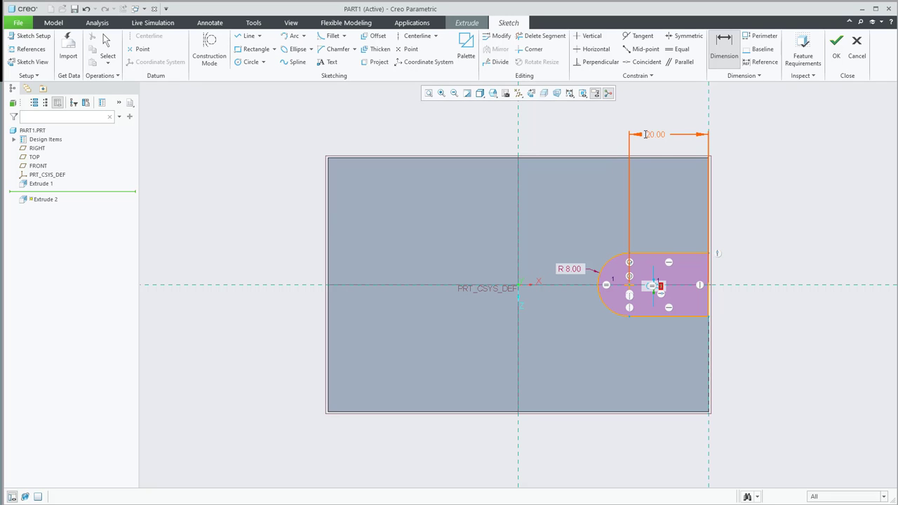
middle_click(645, 134)
Undo to remove the stray tiny rectangle from the sketch.
scroll(686, 146, "up", 2)
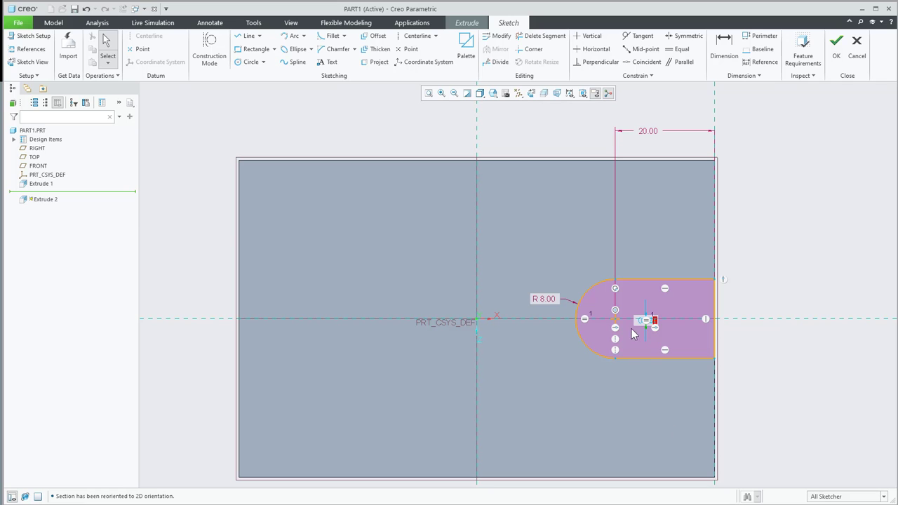
scroll(654, 331, "down", 2)
scroll(656, 332, "up", 3)
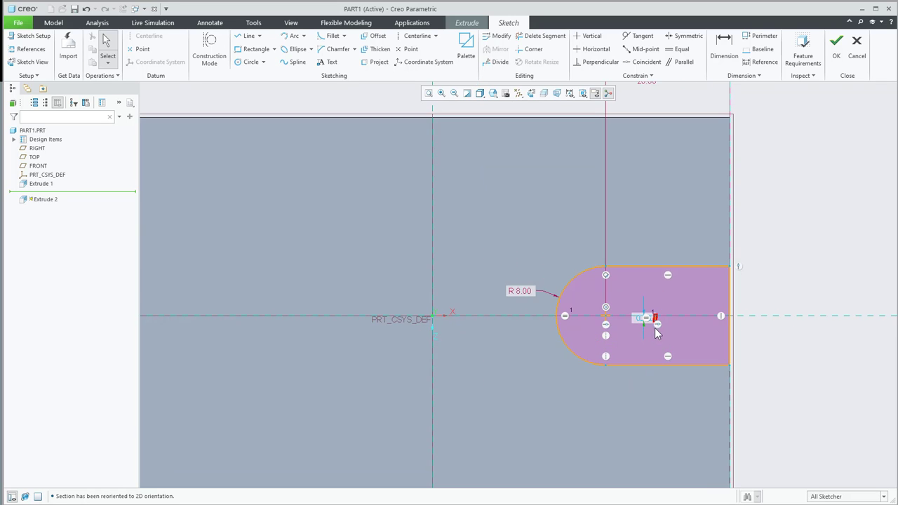
scroll(655, 329, "up", 5)
scroll(659, 298, "up", 3)
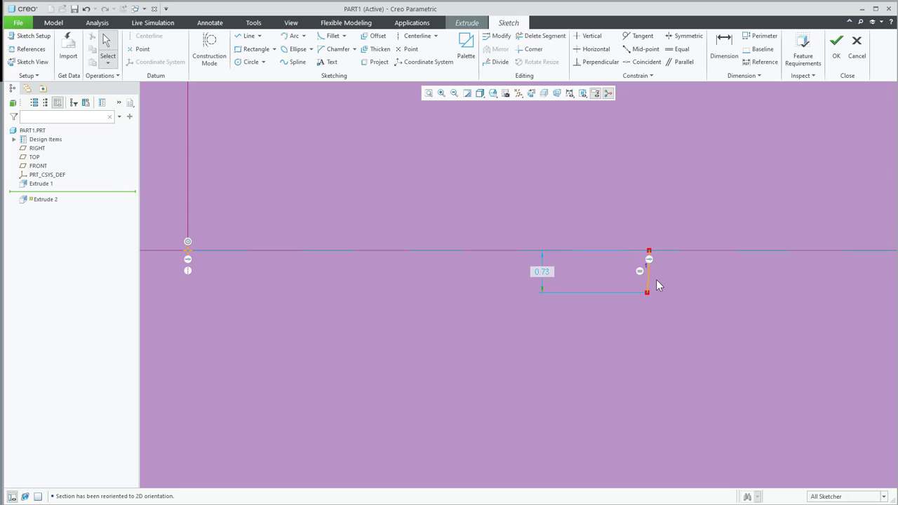
key("ctrl+z")
scroll(667, 293, "down", 2)
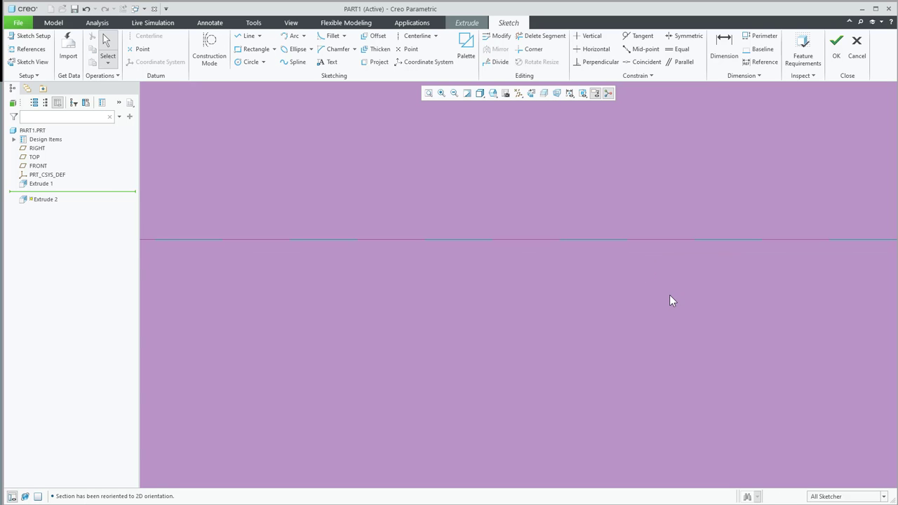
scroll(669, 308, "down", 5)
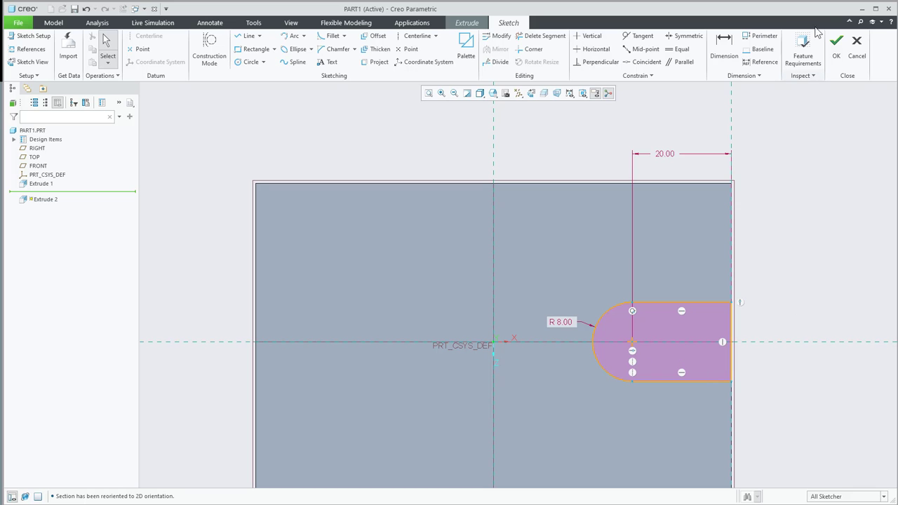
Turn Extrude 2 into a material-removing cut flipped into the block with Through All depth.
left_click(837, 44)
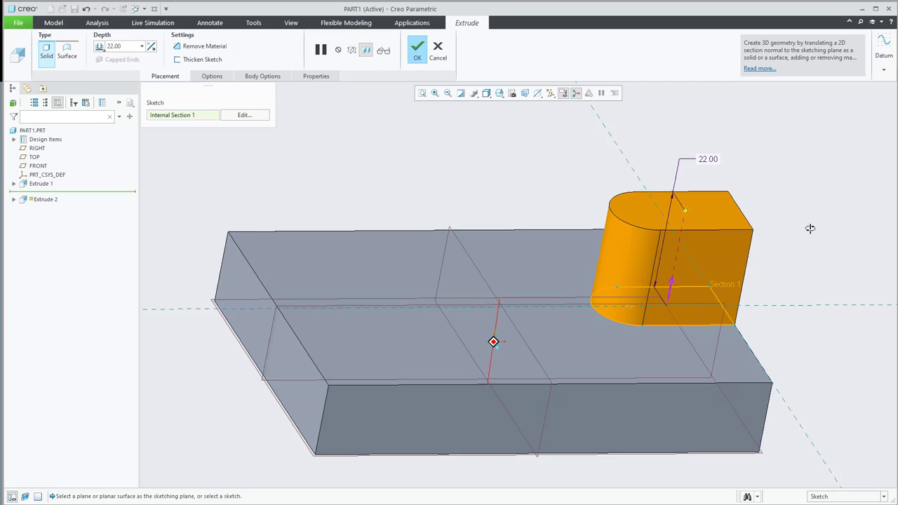
left_click(199, 49)
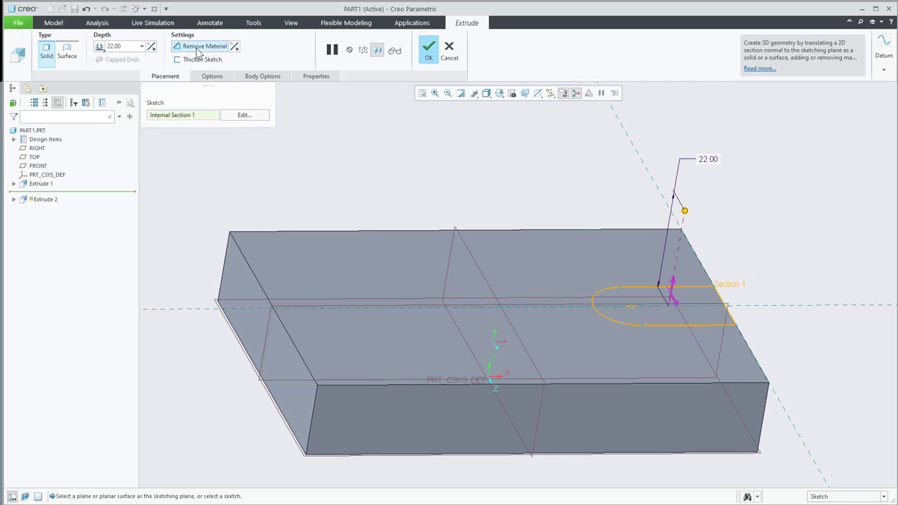
left_click(151, 46)
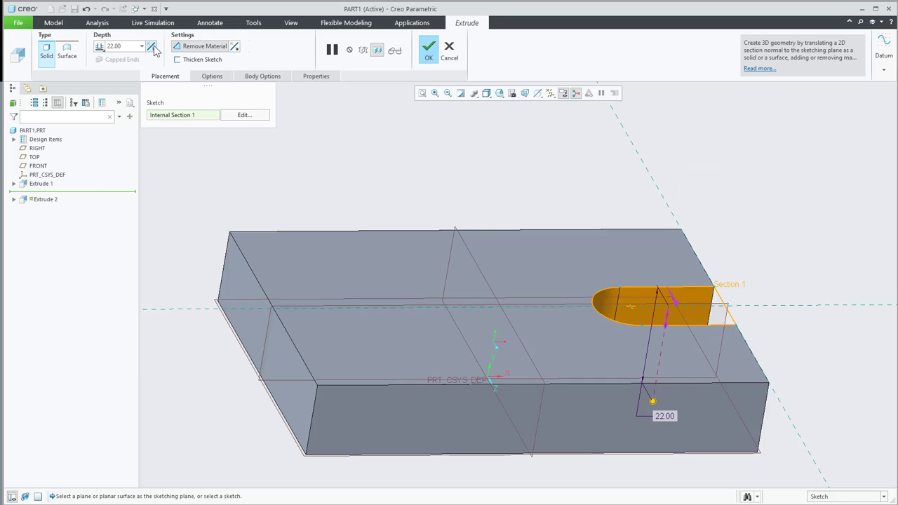
middle_click_drag(417, 161, 550, 235)
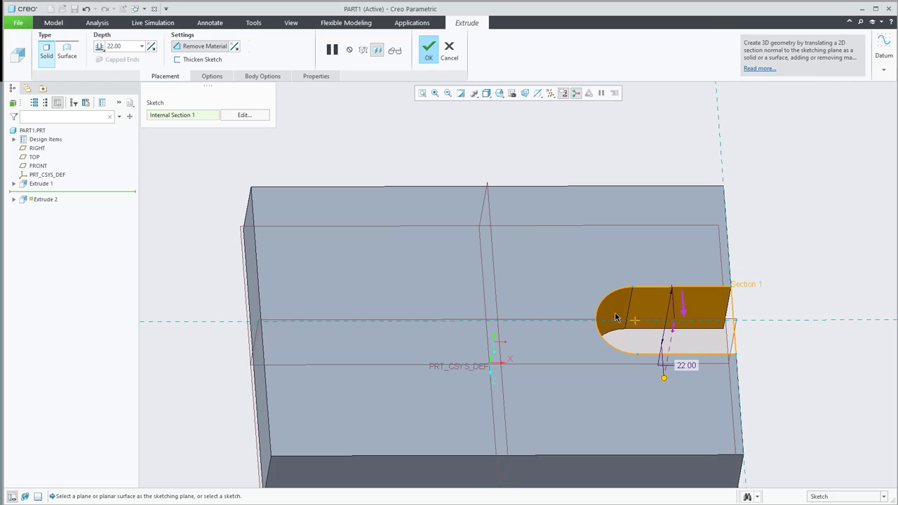
left_click(101, 47)
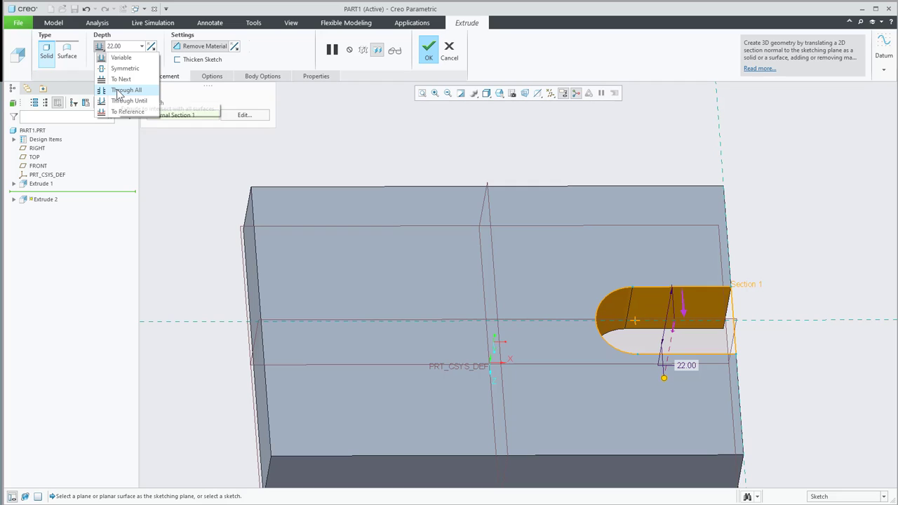
left_click(121, 91)
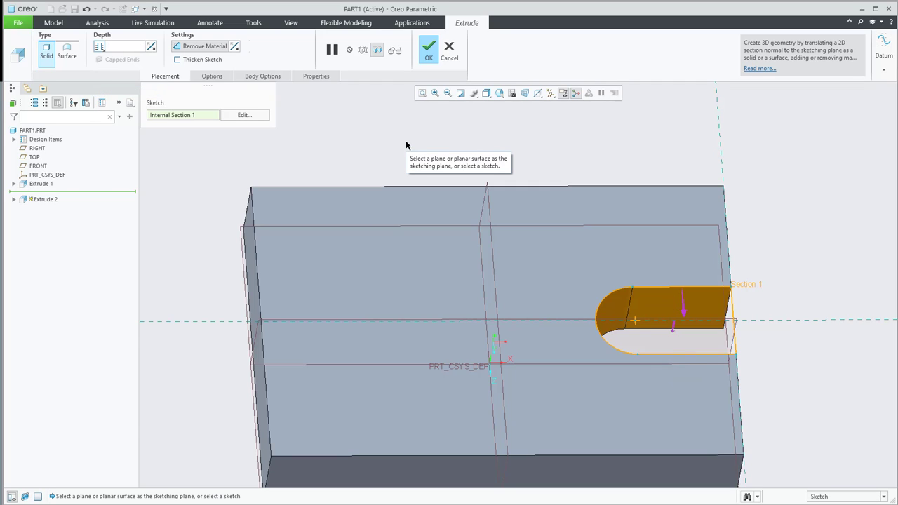
left_click(429, 51)
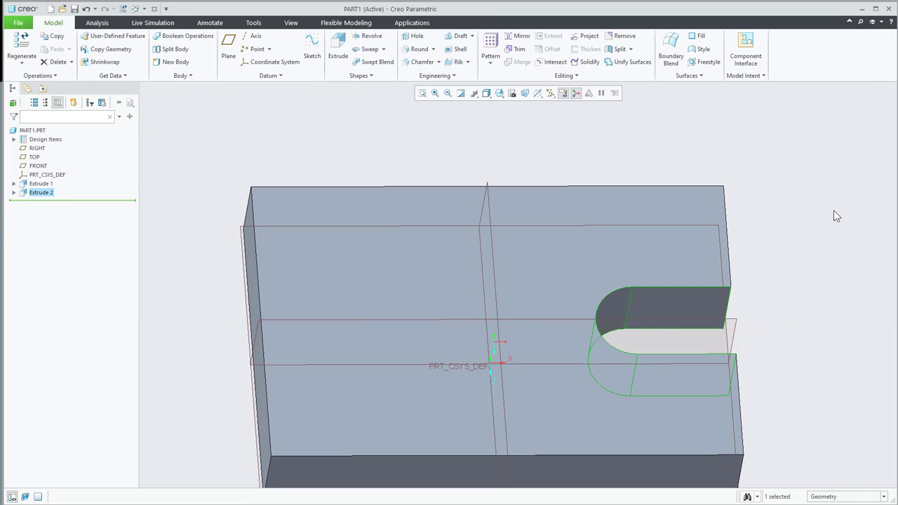
left_click(832, 215)
scroll(833, 223, "down", 4)
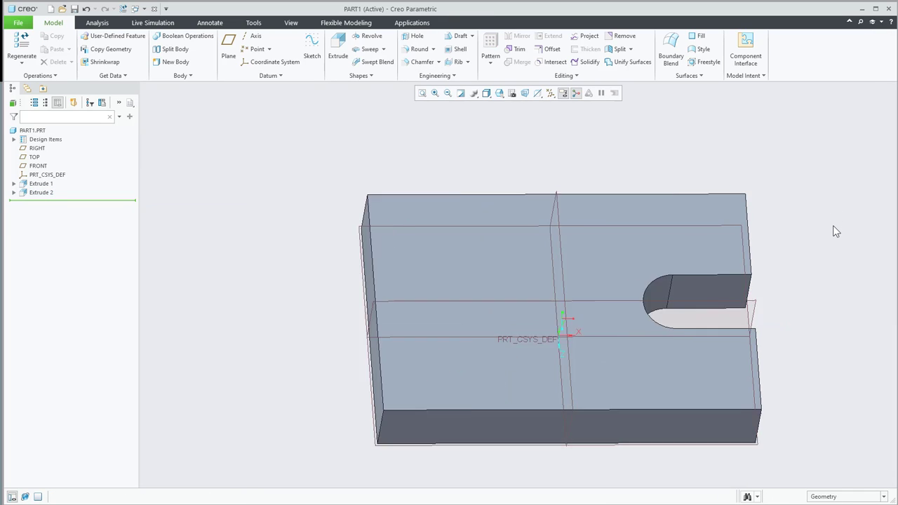
mouse_move(827, 270)
middle_mouse_down()
mouse_move(804, 276)
mouse_move(825, 267)
mouse_move(812, 259)
middle_mouse_up()
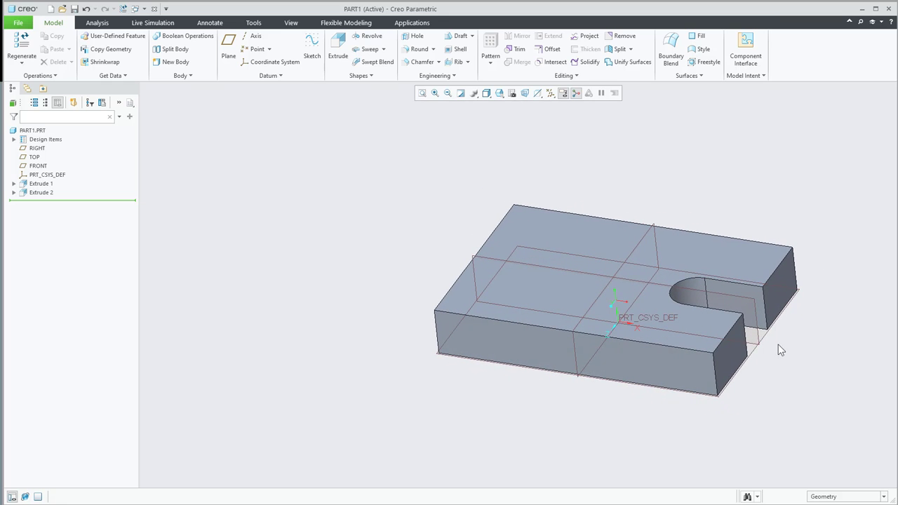
middle_click_drag(779, 349, 832, 333)
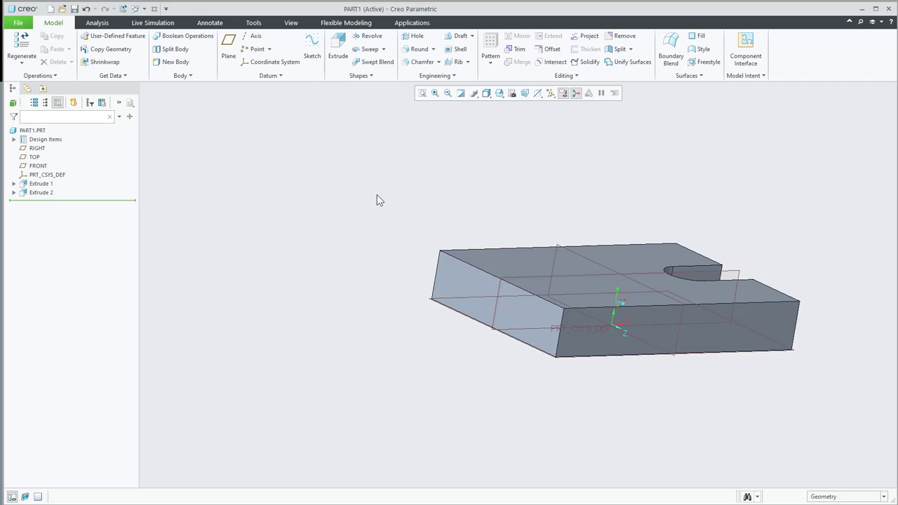
Start Extrude 3 on the block's side face and sketch a rectangle rising above the block.
left_click(337, 47)
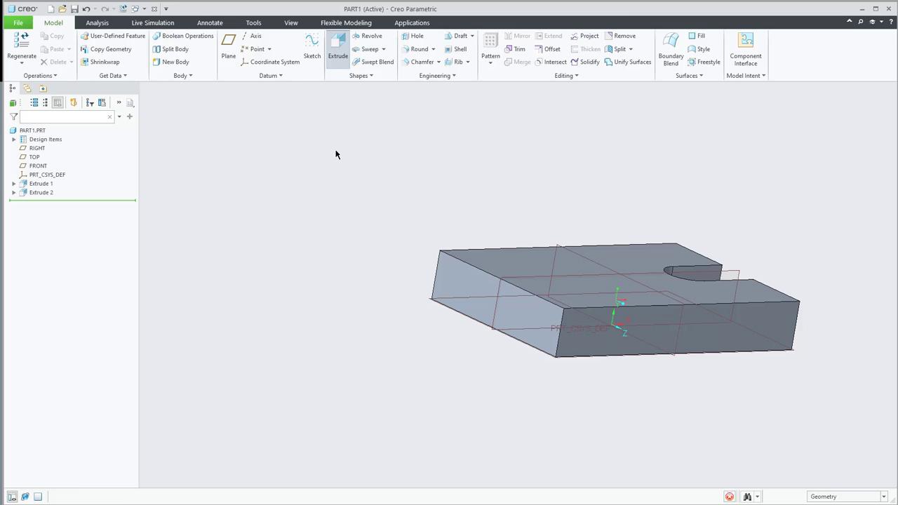
left_click(465, 282)
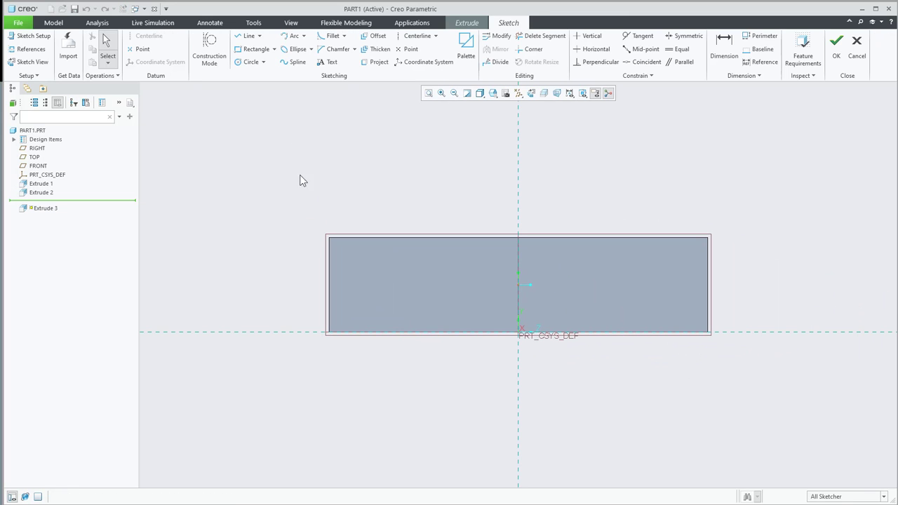
left_click(255, 49)
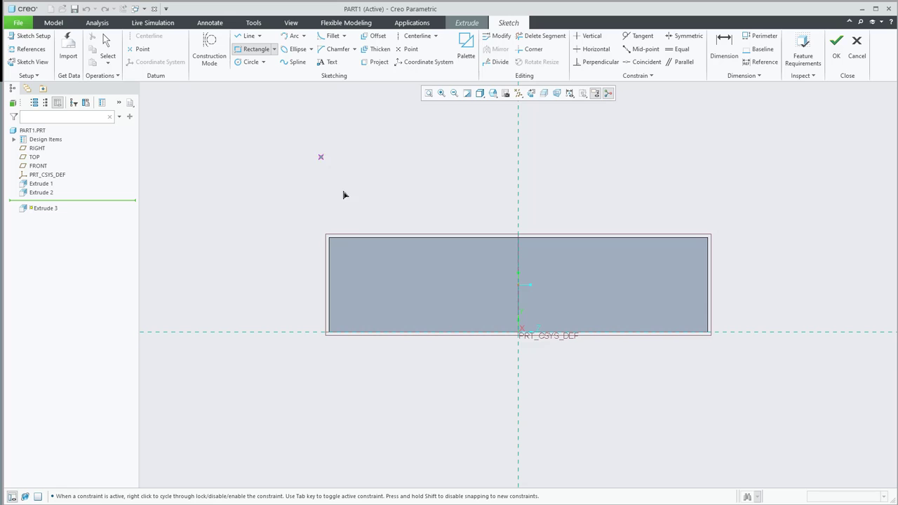
left_click(332, 240)
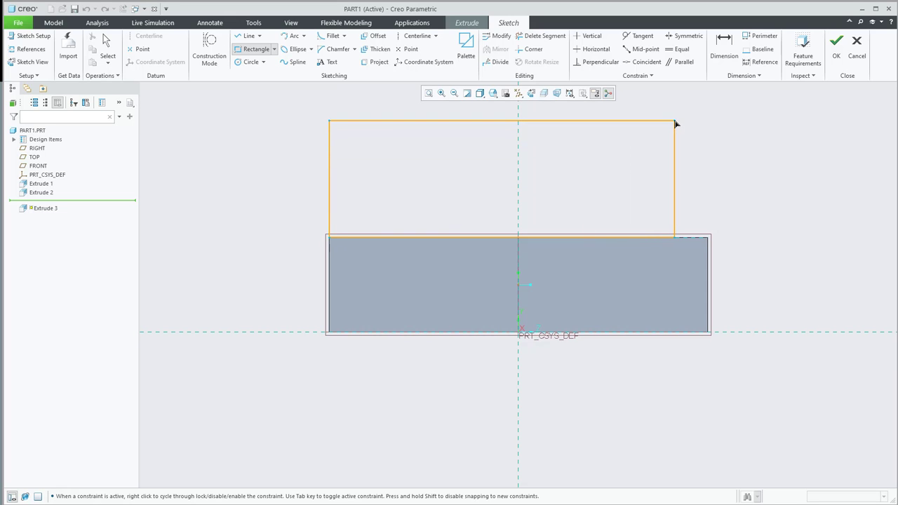
left_click(676, 124)
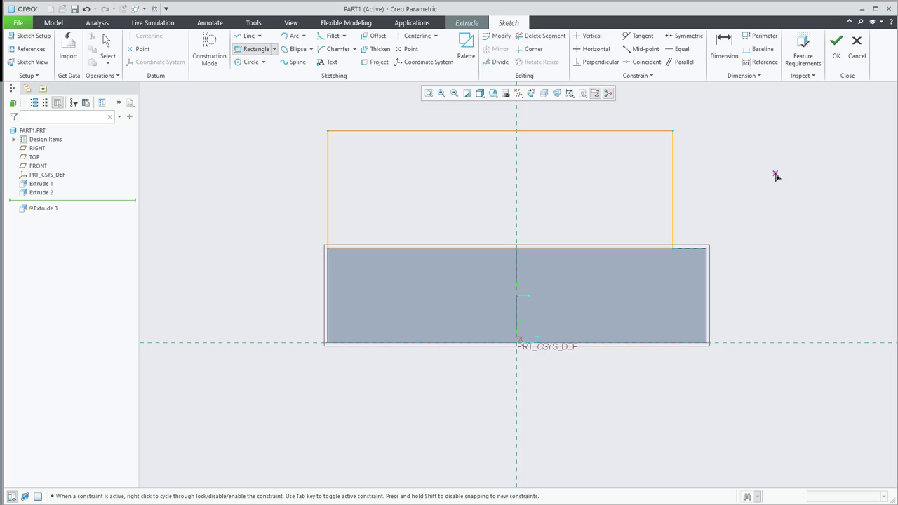
middle_click_drag(776, 175, 735, 242, "shift")
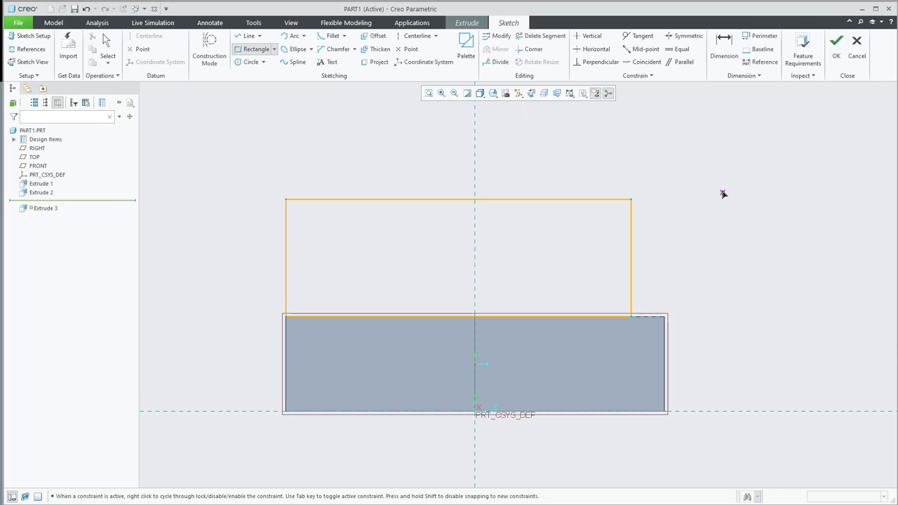
Align the rectangle's right side coincident with the base's right end.
left_click(646, 63)
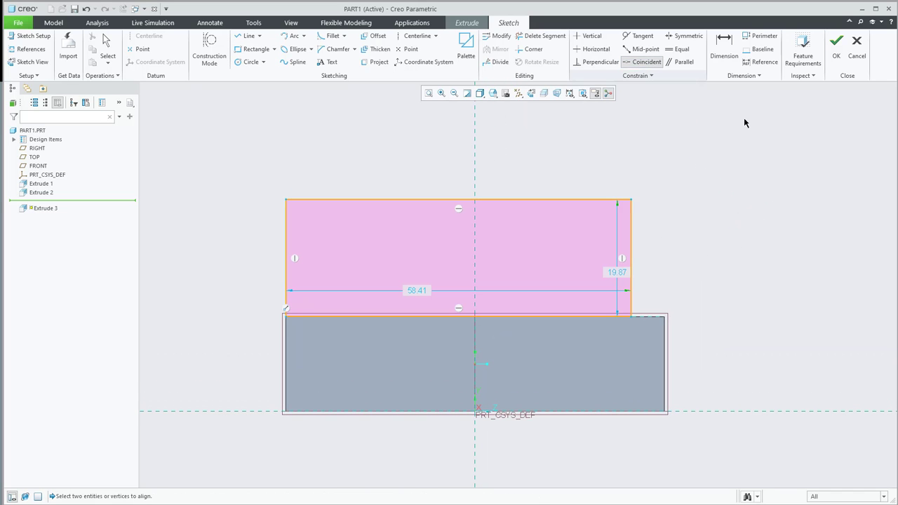
left_click(664, 381)
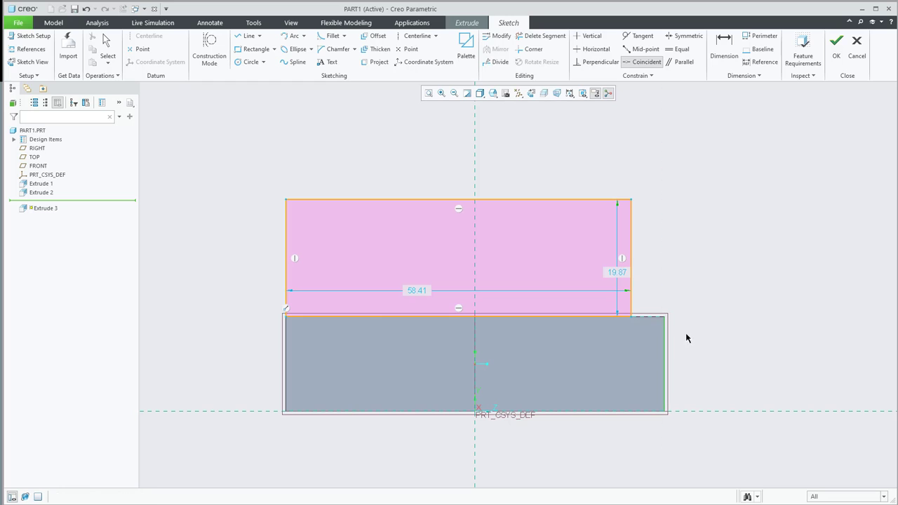
left_click(631, 234)
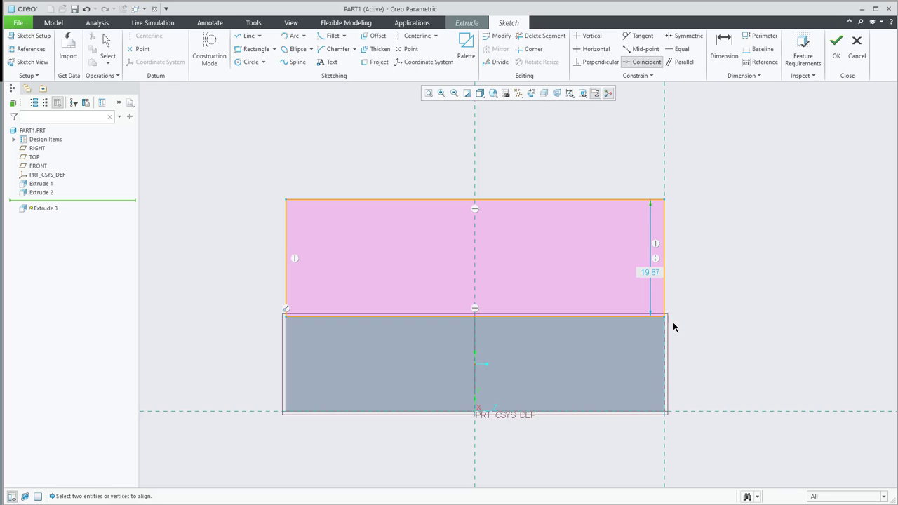
Dimension the rectangle's top edge 64 from the horizontal reference, then return to default orientation.
left_click(723, 47)
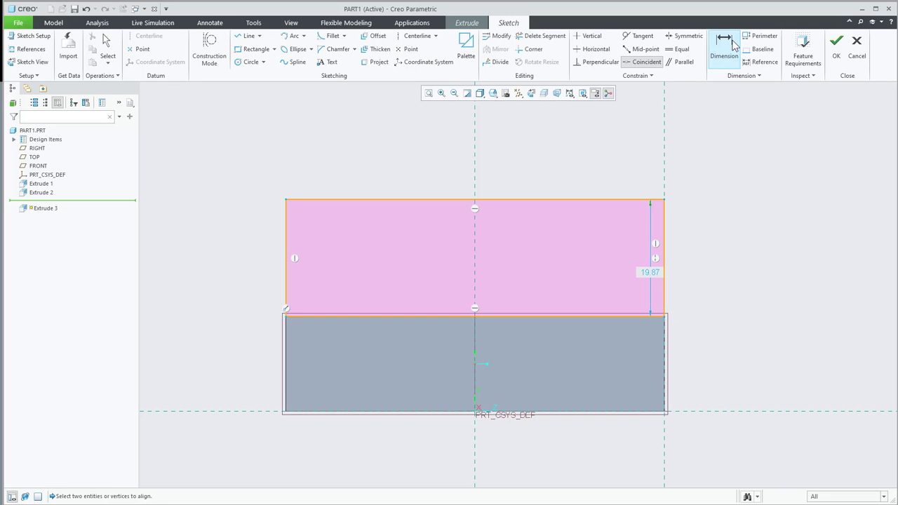
left_click(633, 413)
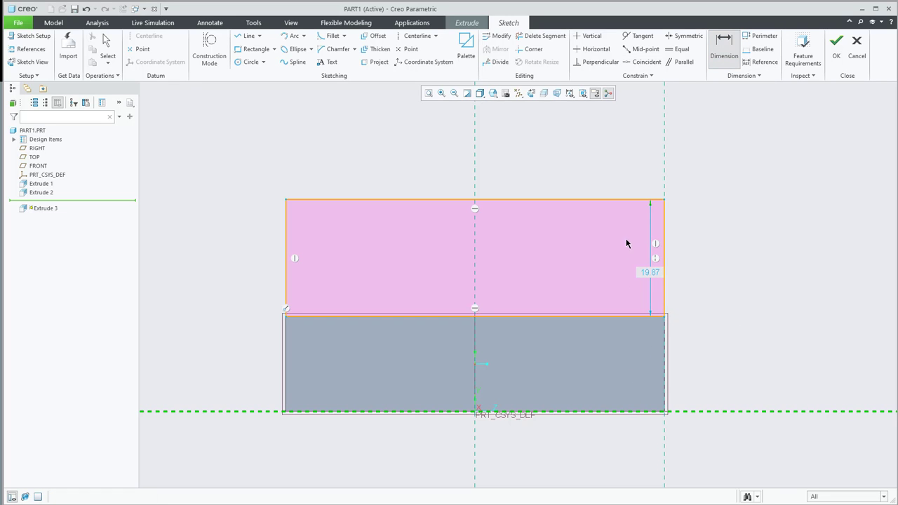
left_click(621, 202)
middle_click(736, 275)
type("6")
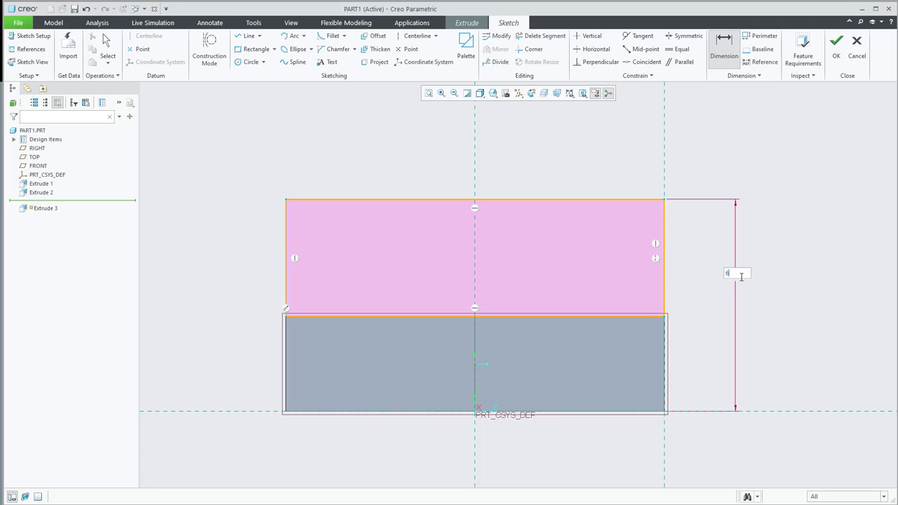
type("4")
key("Return")
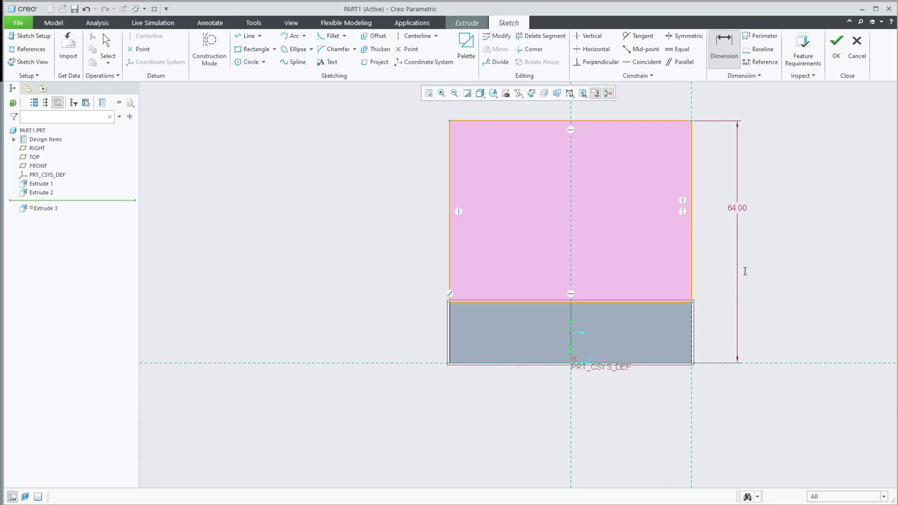
key("ctrl+d")
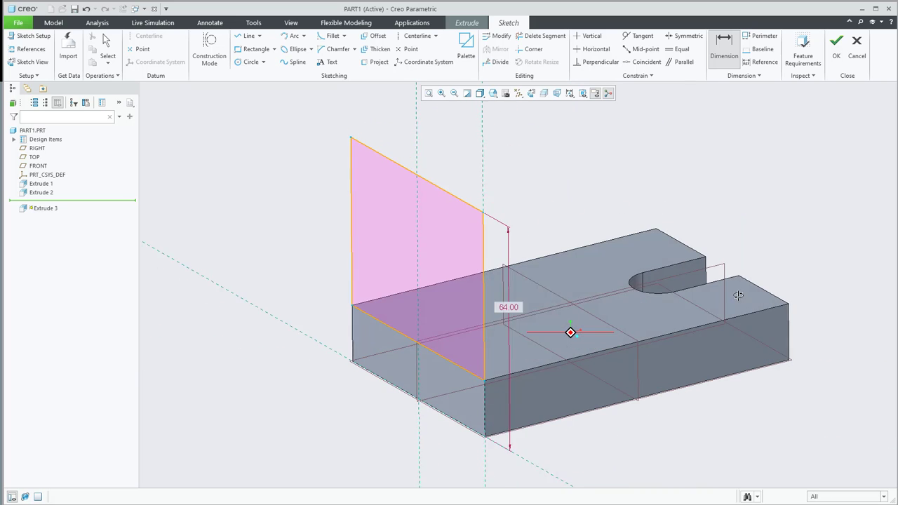
Flip Extrude 3 into the part and extrude the upright wall 16 mm deep.
left_click(836, 49)
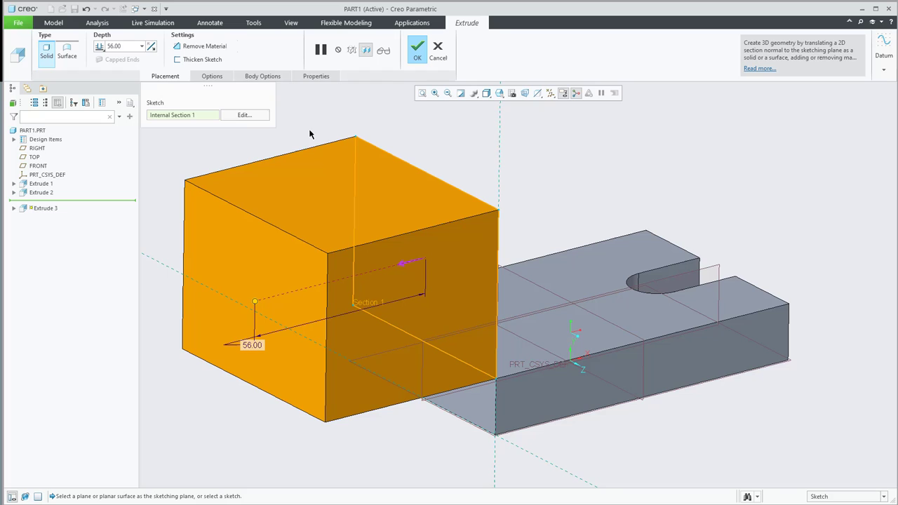
left_click(151, 48)
double_click(126, 47)
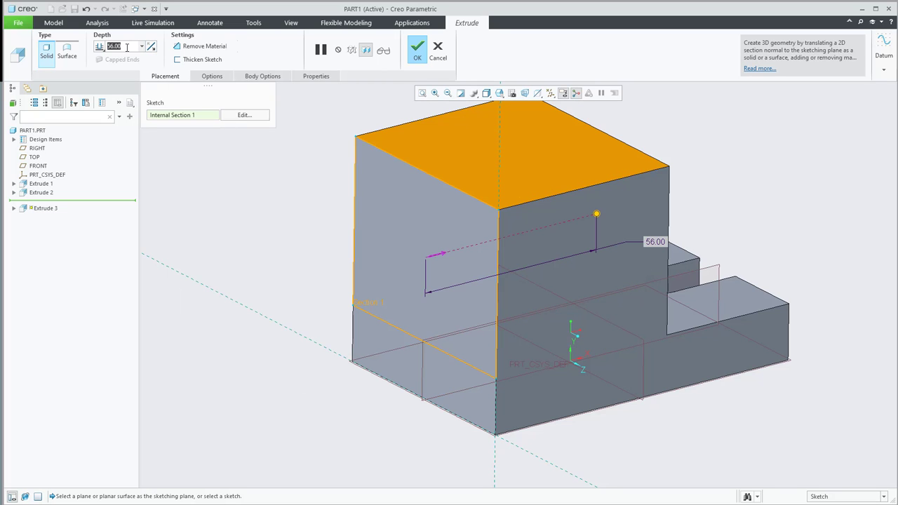
type("16")
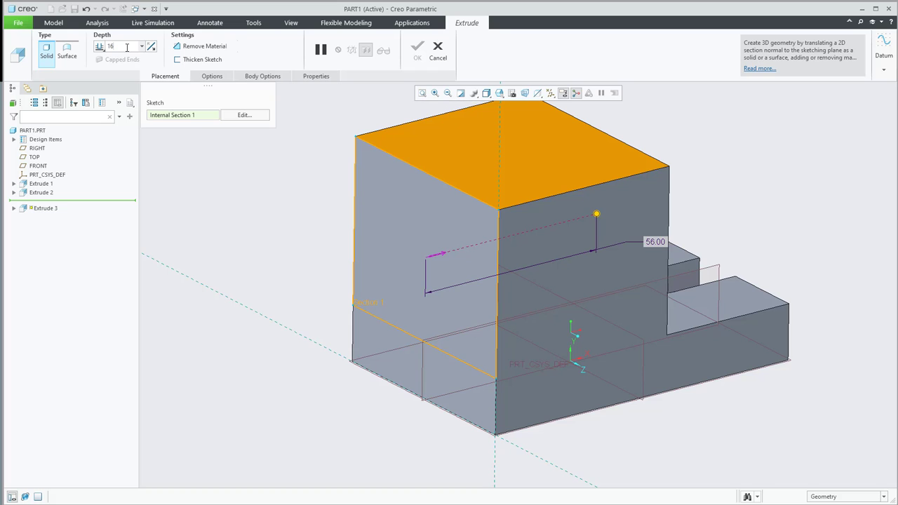
key("Return")
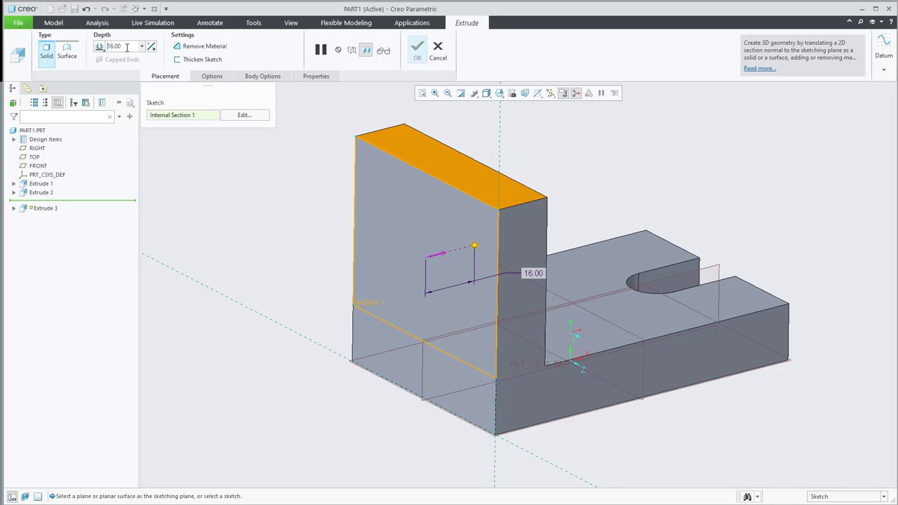
left_click(418, 51)
left_click(793, 204)
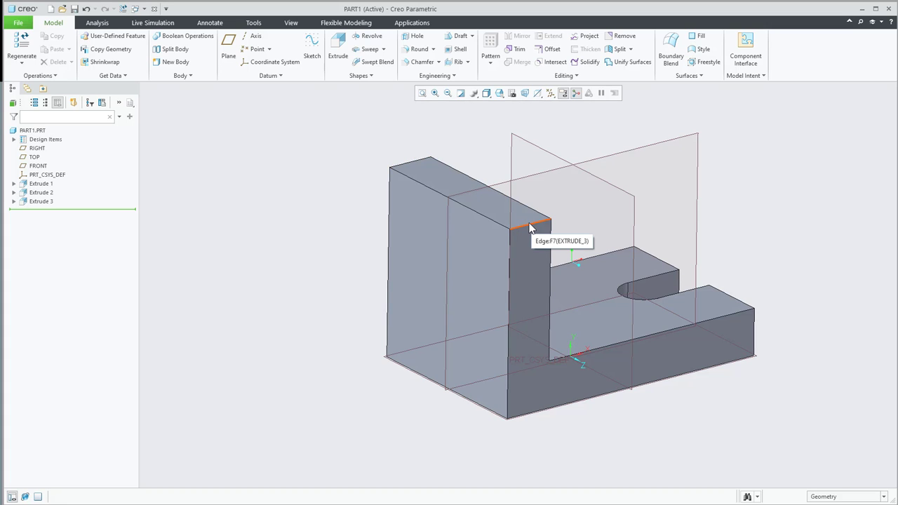
Round the upright wall's top outer edge with a 48 mm radius.
left_click(417, 50)
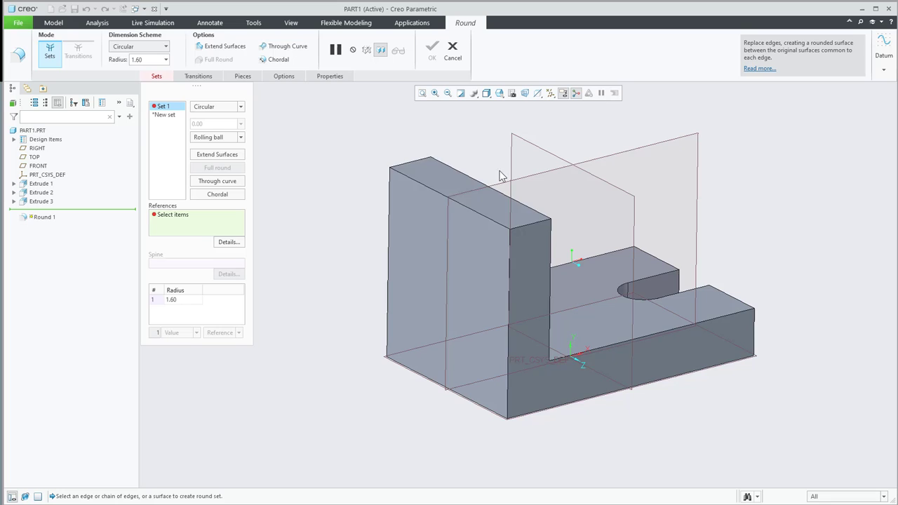
left_click(531, 226)
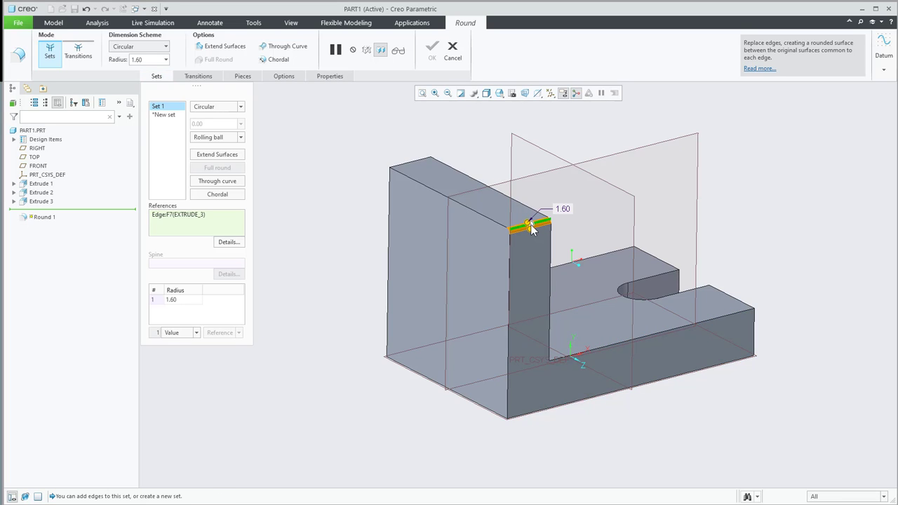
left_click(180, 299)
type("48")
key("Return")
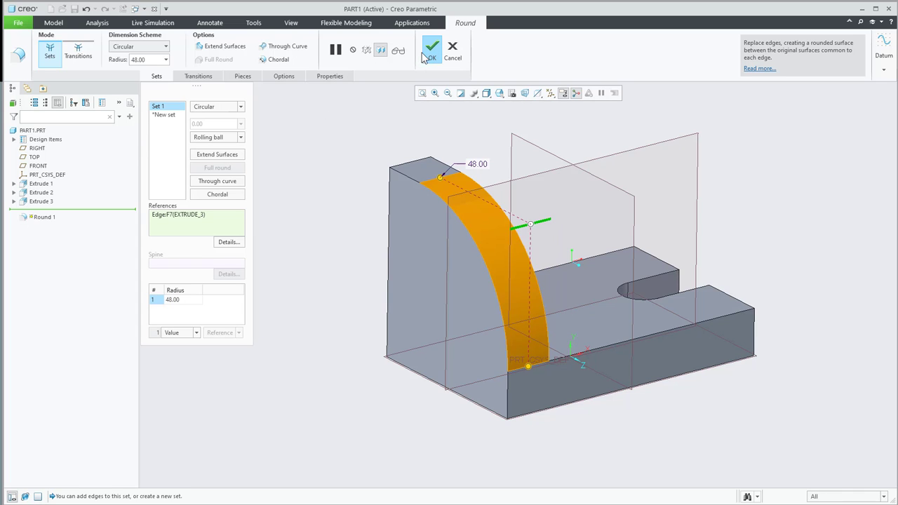
left_click(433, 51)
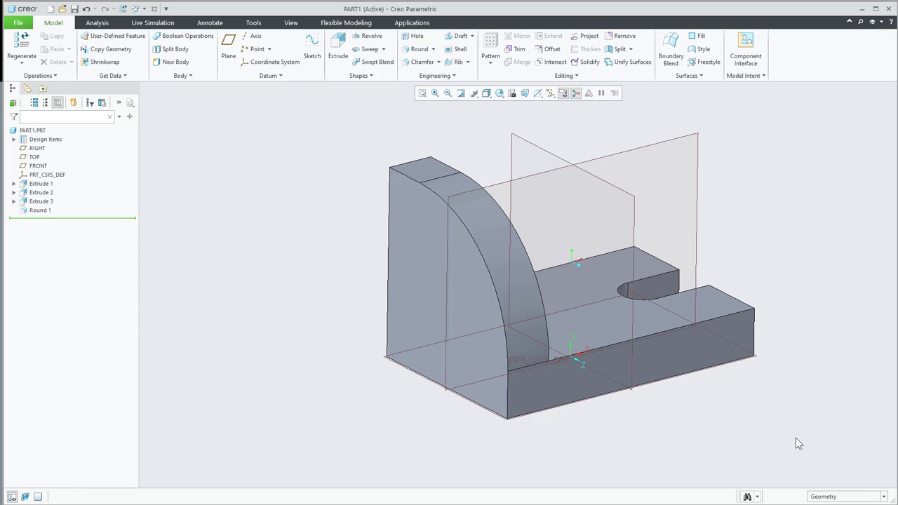
mouse_move(789, 436)
middle_mouse_down("shift")
mouse_move(653, 421)
mouse_move(673, 452)
mouse_move(665, 449)
middle_mouse_up("shift")
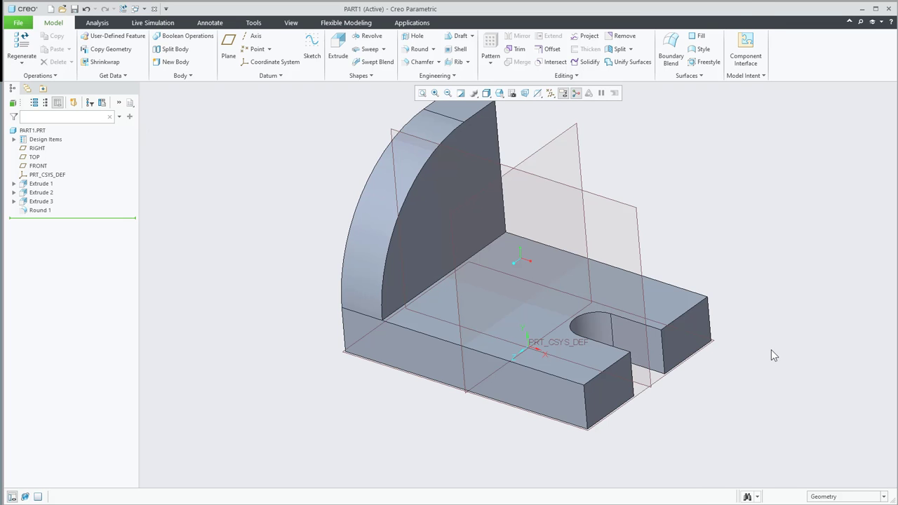
middle_click_drag(771, 355, 604, 384)
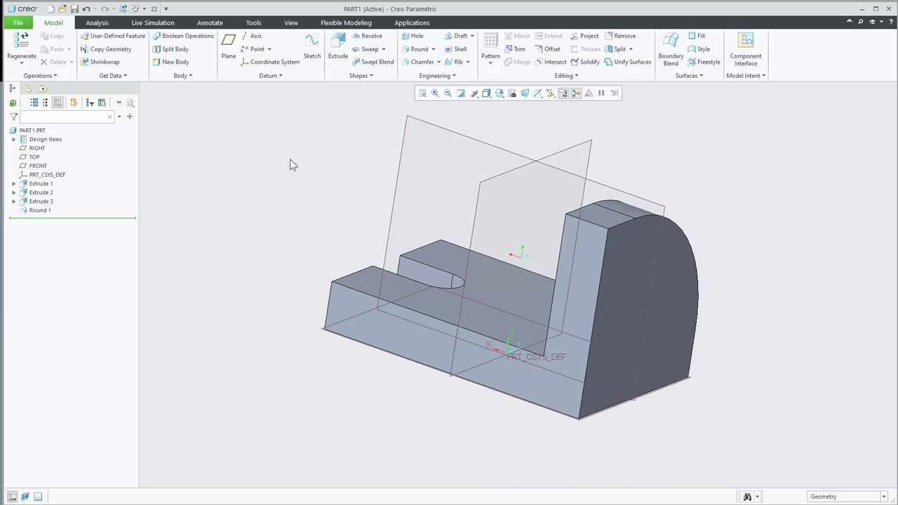
Sketch a rectangle on the front face starting at the L's inner corner.
left_click(337, 48)
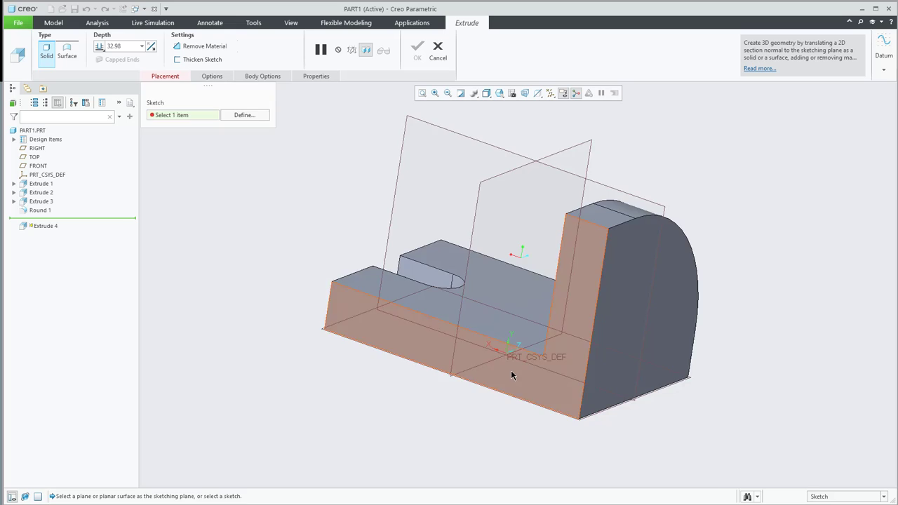
left_click(511, 369)
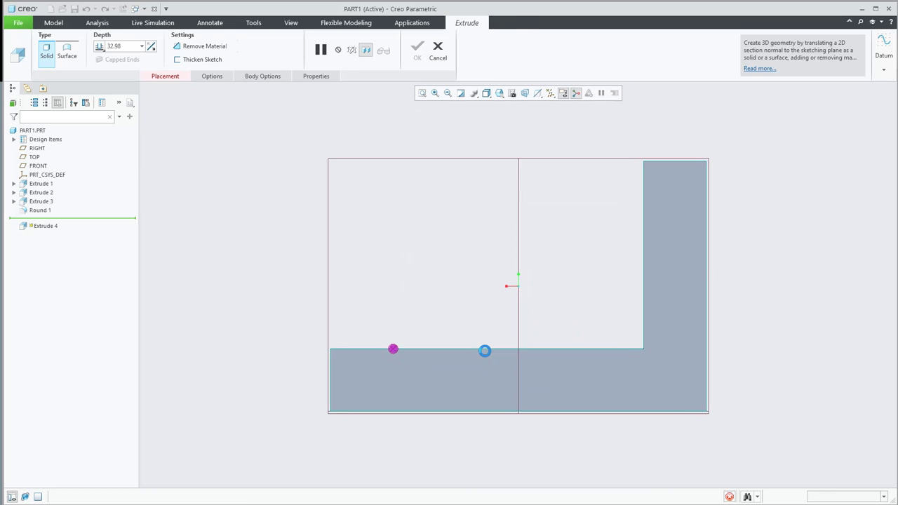
left_click(251, 54)
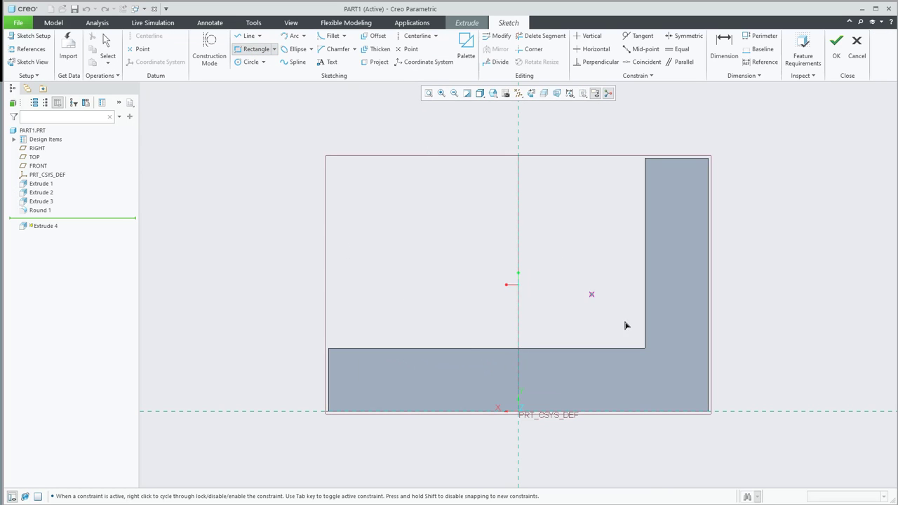
left_click(645, 347)
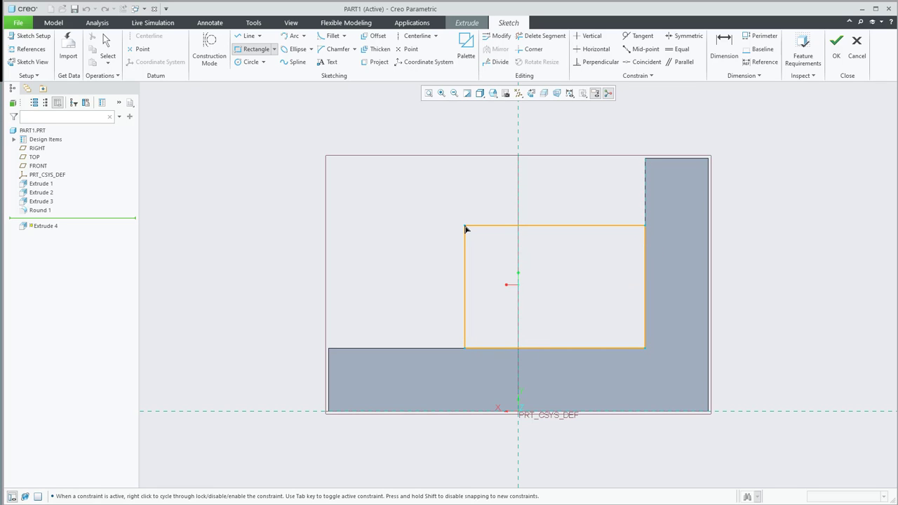
left_click(465, 226)
middle_click(466, 200)
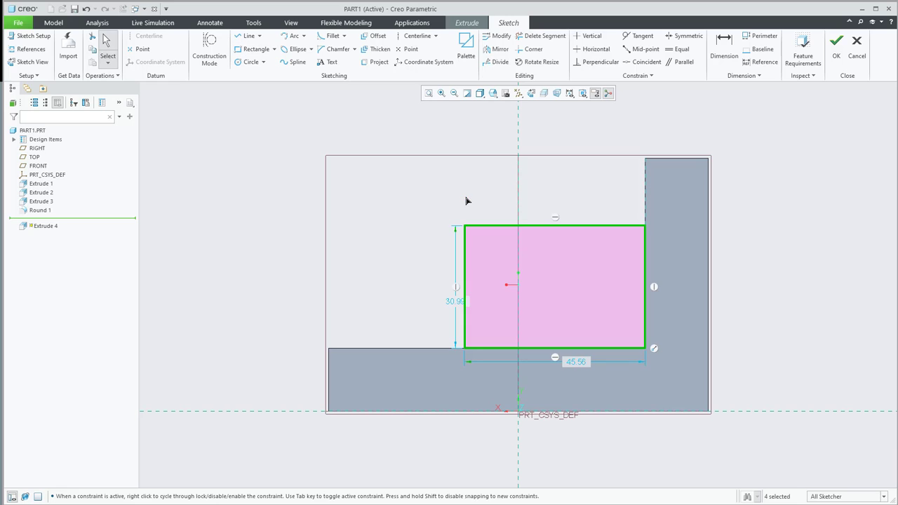
Dimension the rectangle 40 wide by 28 high.
double_click(573, 364)
type("40")
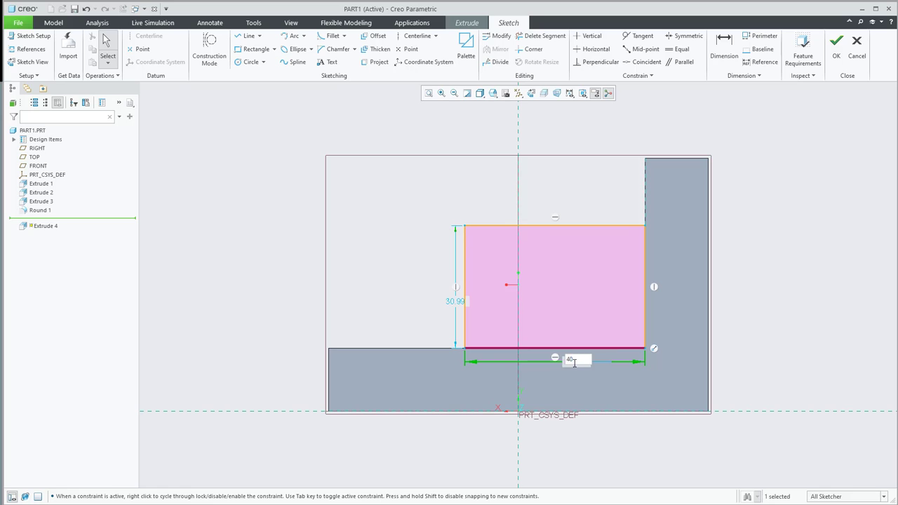
key("Return")
double_click(474, 301)
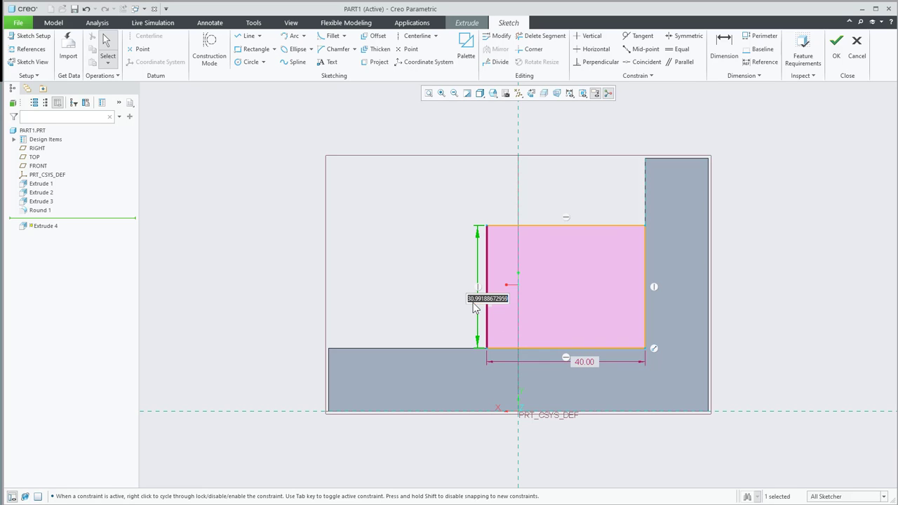
type("28")
key("Return")
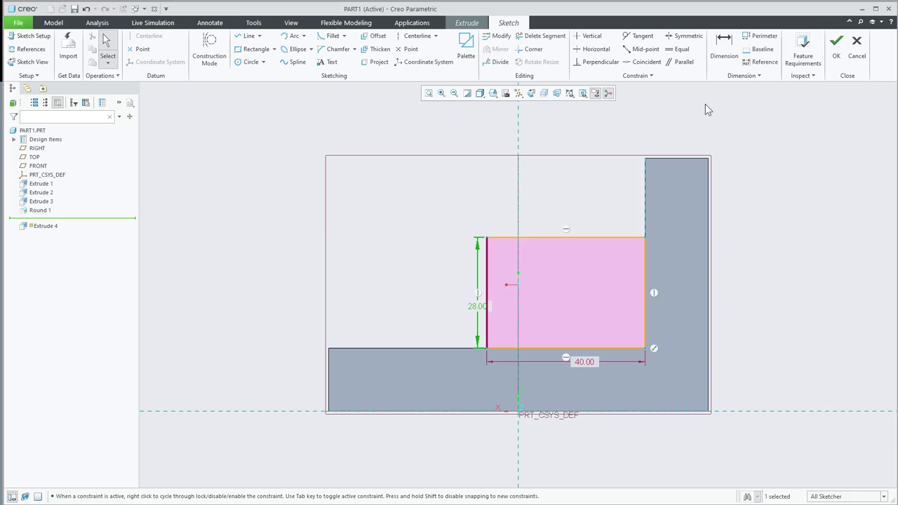
Extrude the rectangle 42 mm deep in the flipped direction.
left_click(835, 43)
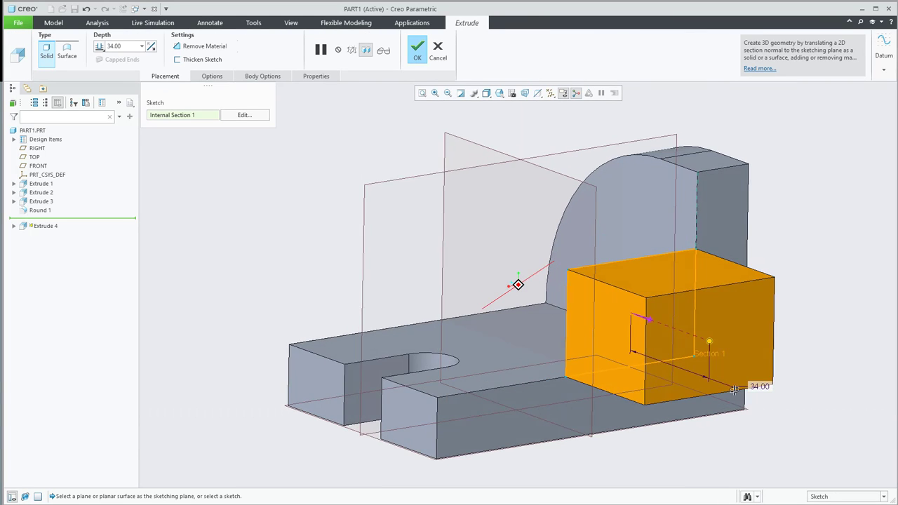
left_click(150, 47)
double_click(130, 45)
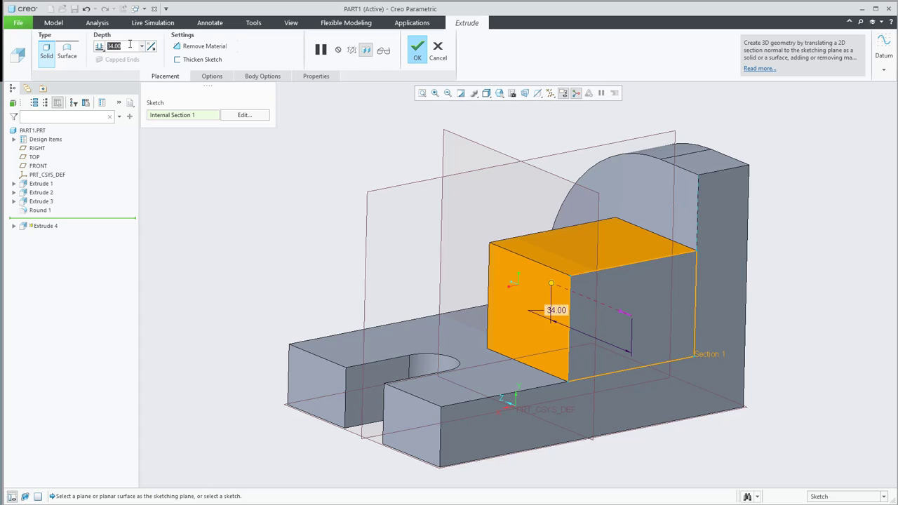
type("4")
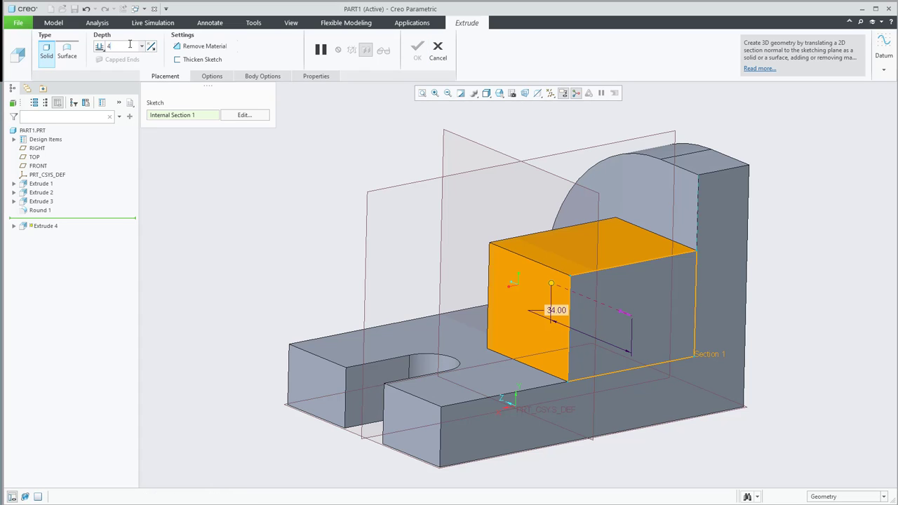
type("2")
key("Return")
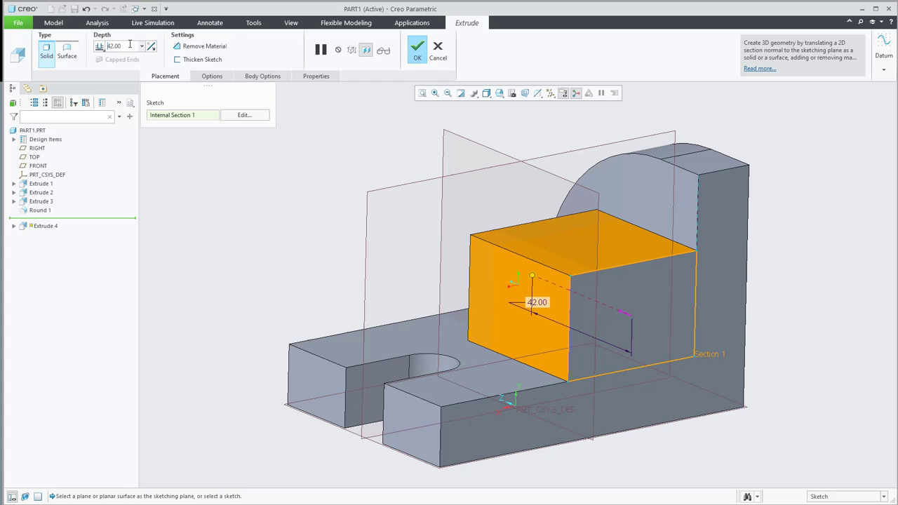
left_click(417, 52)
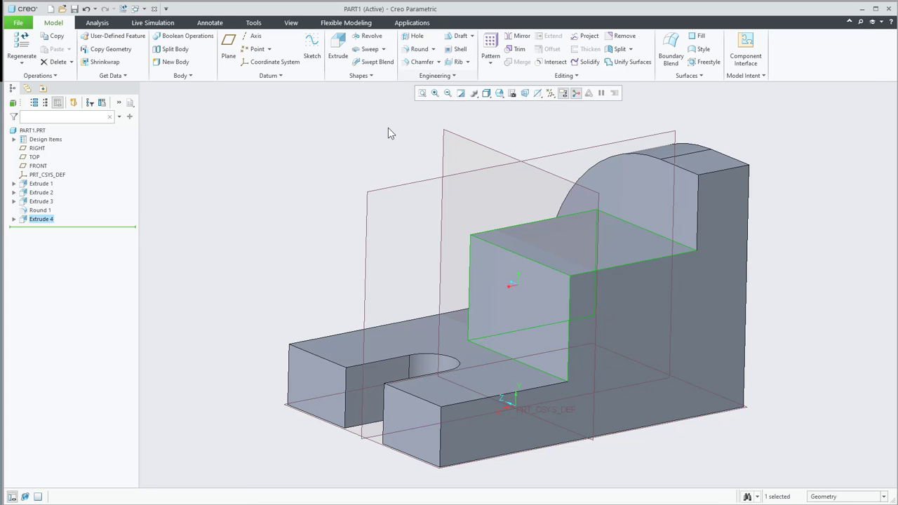
left_click(354, 137)
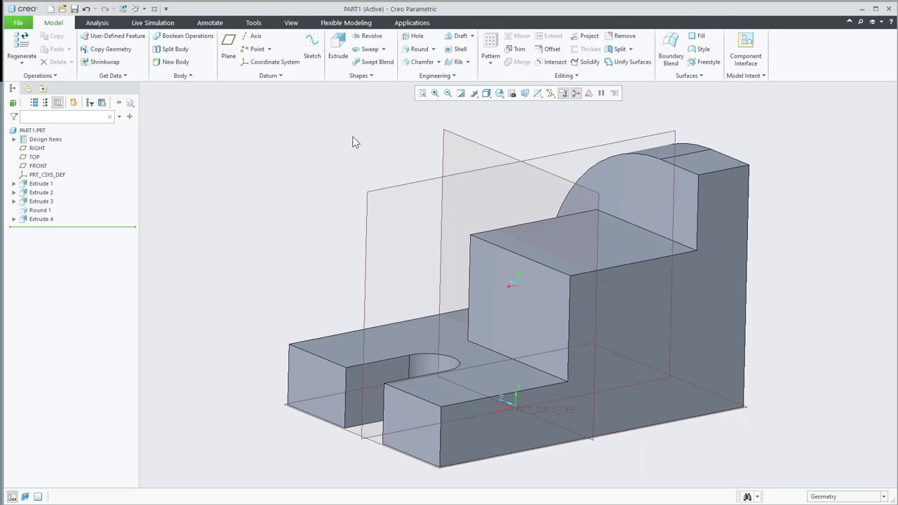
Sketch a Ø24 circle on the front face, centred on the raised block's top edge.
left_click(337, 49)
left_click(640, 323)
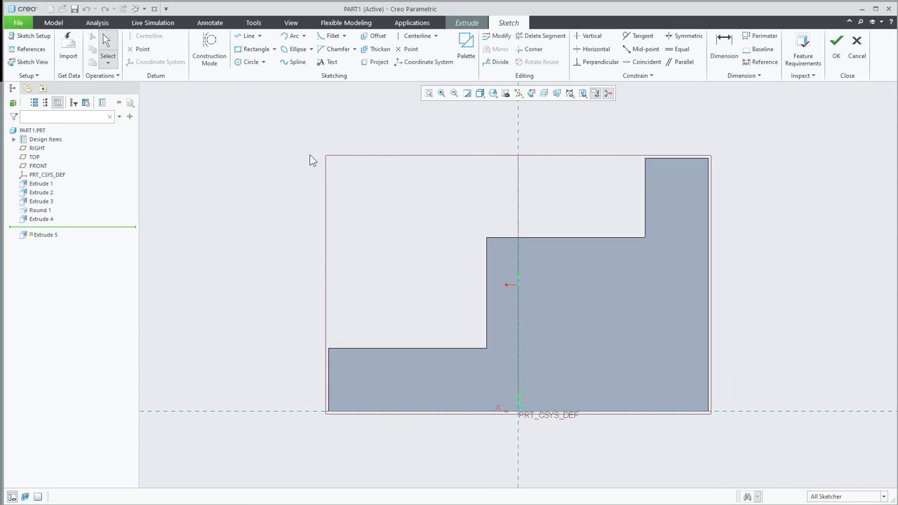
left_click(245, 62)
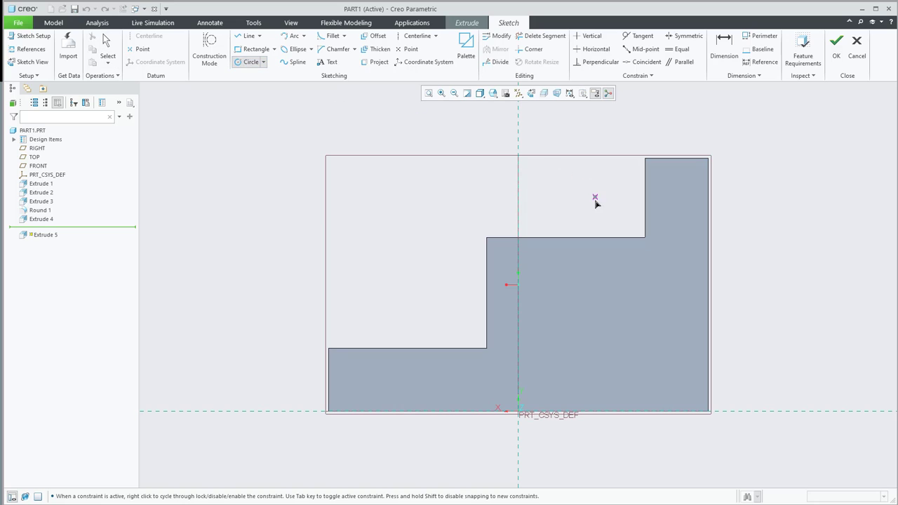
left_click(566, 238)
left_click(596, 192)
middle_click(595, 191)
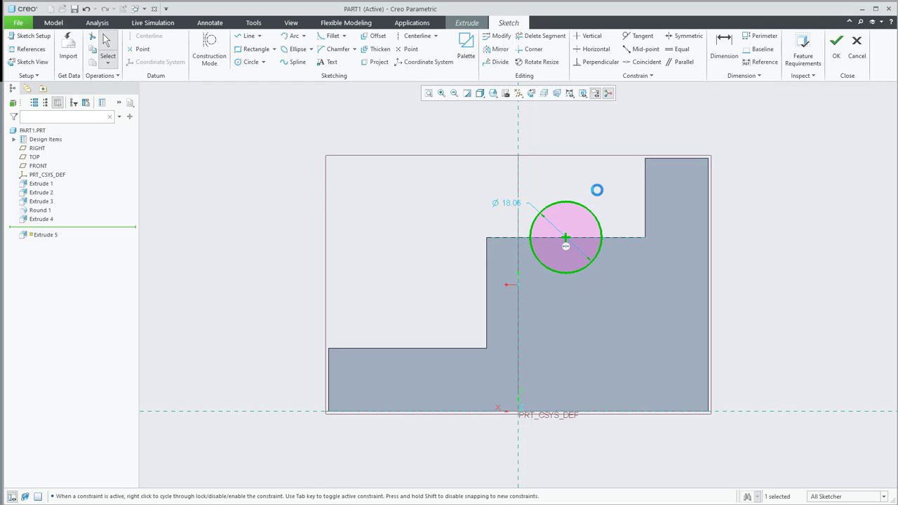
double_click(506, 203)
type("2")
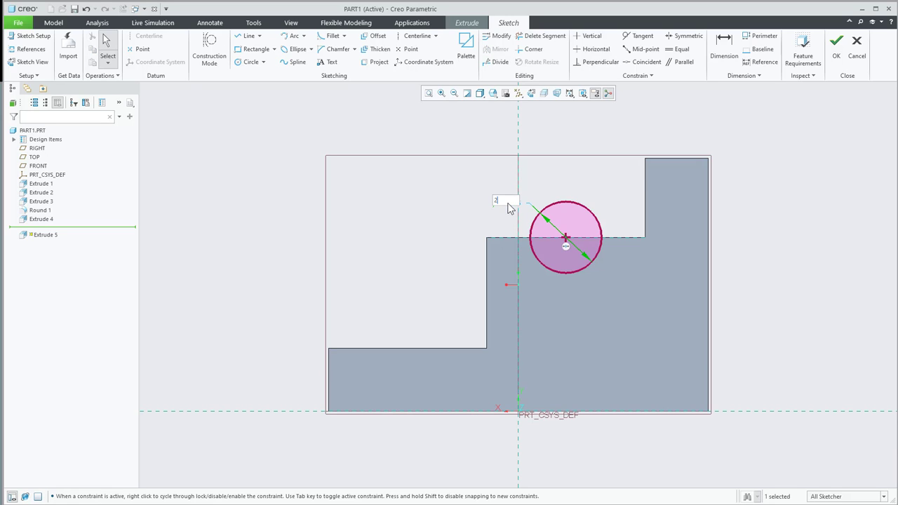
type("4")
key("Return")
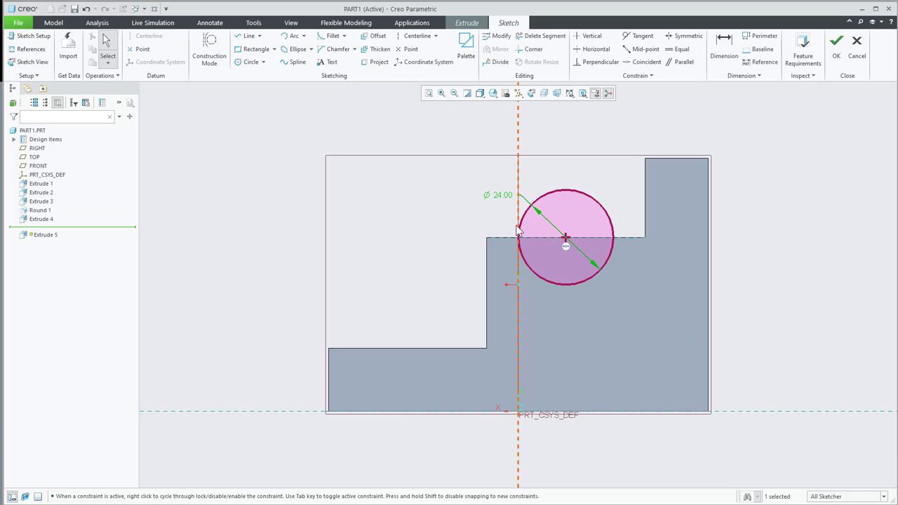
left_click(836, 61)
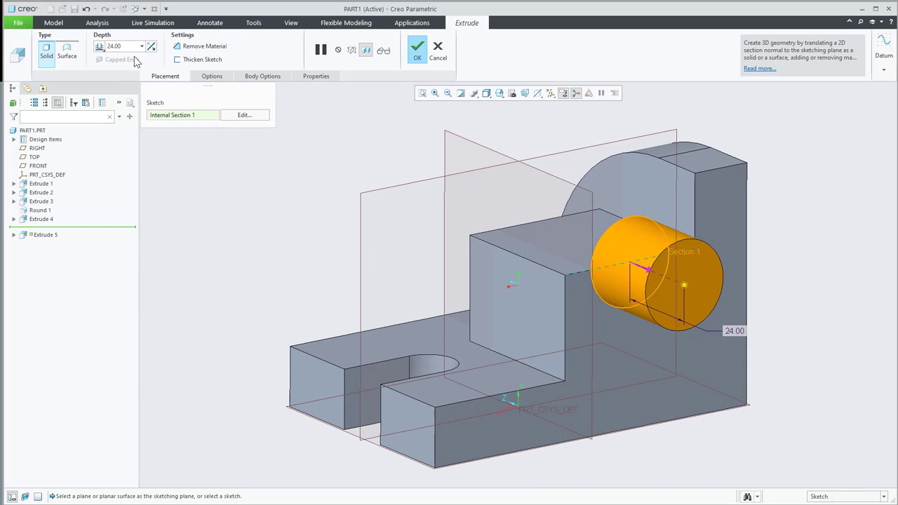
Make the extrusion a flipped Through All material-removing cut and finish it.
left_click(201, 46)
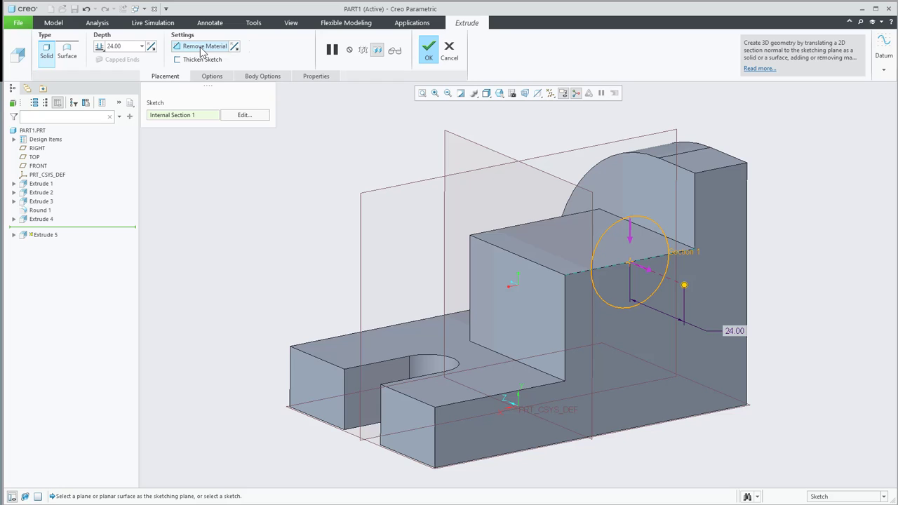
left_click(150, 46)
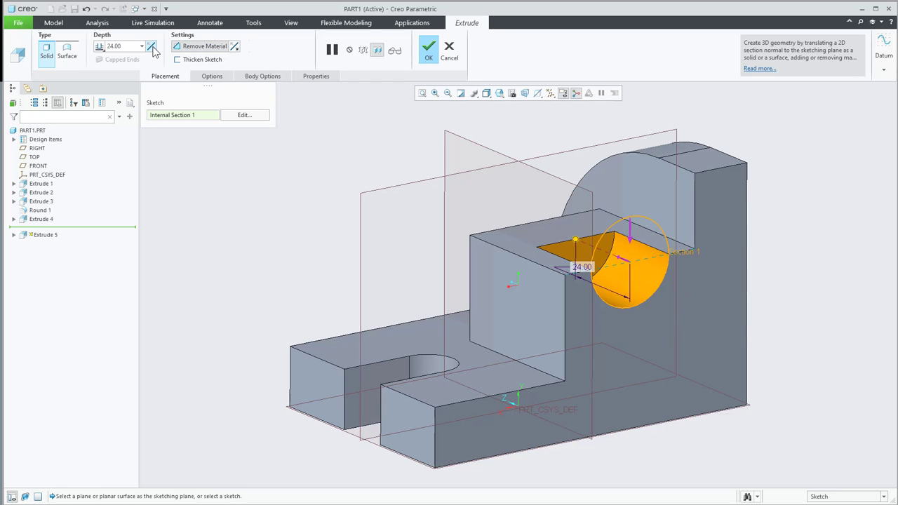
left_click(100, 46)
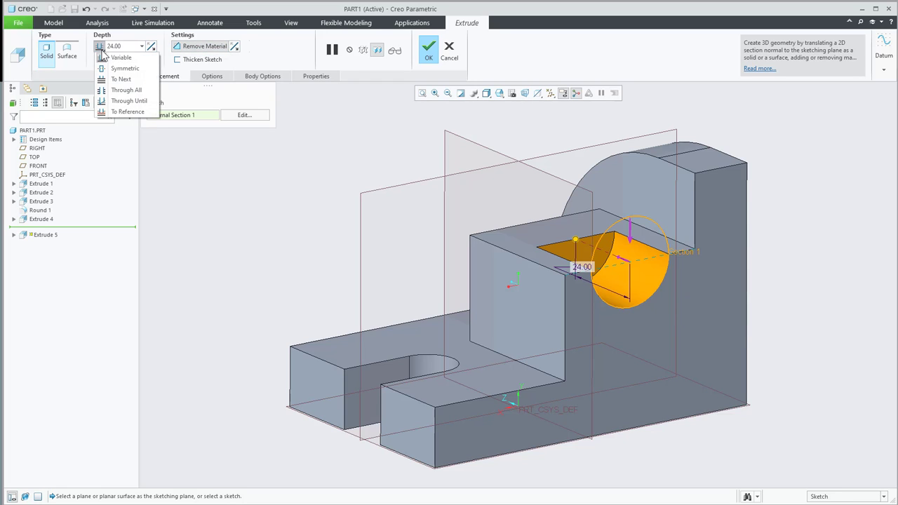
left_click(116, 90)
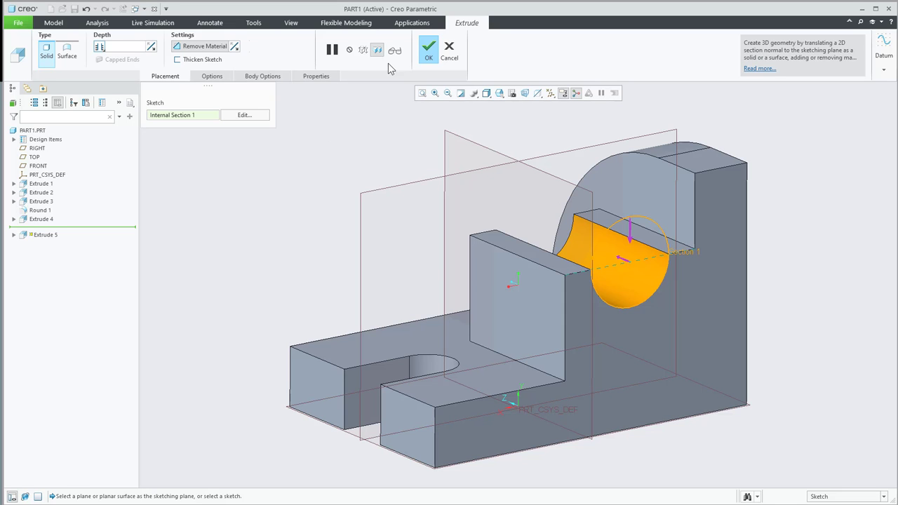
left_click(428, 49)
left_click(359, 170)
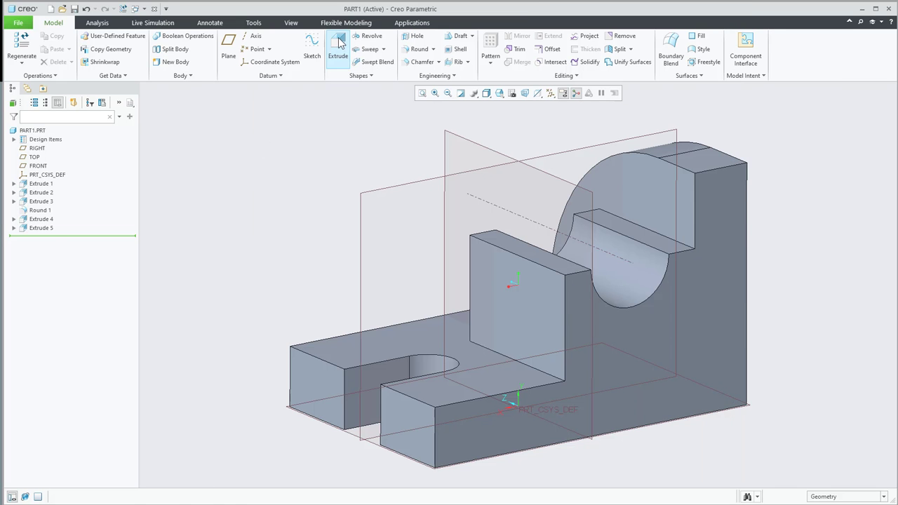
Sketch a closed triangle from the base's left corner to the raised block's top corner.
left_click(337, 48)
left_click(626, 400)
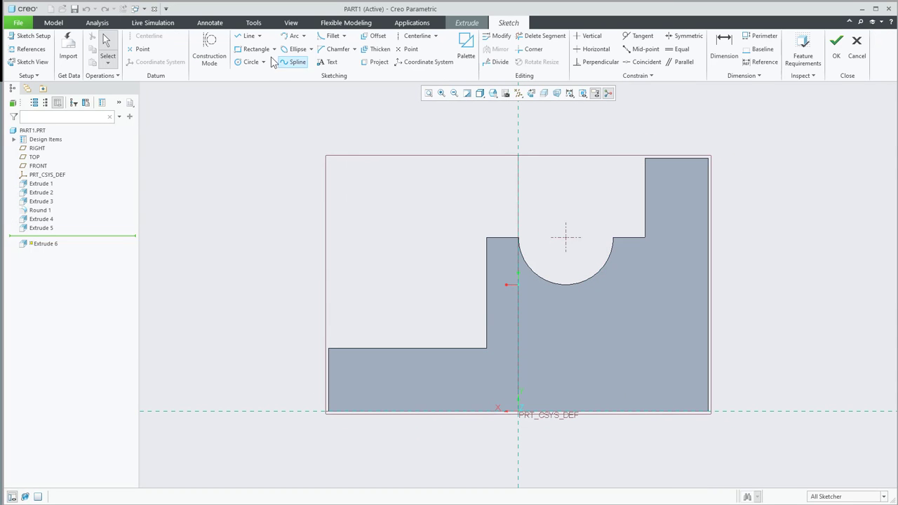
left_click(244, 36)
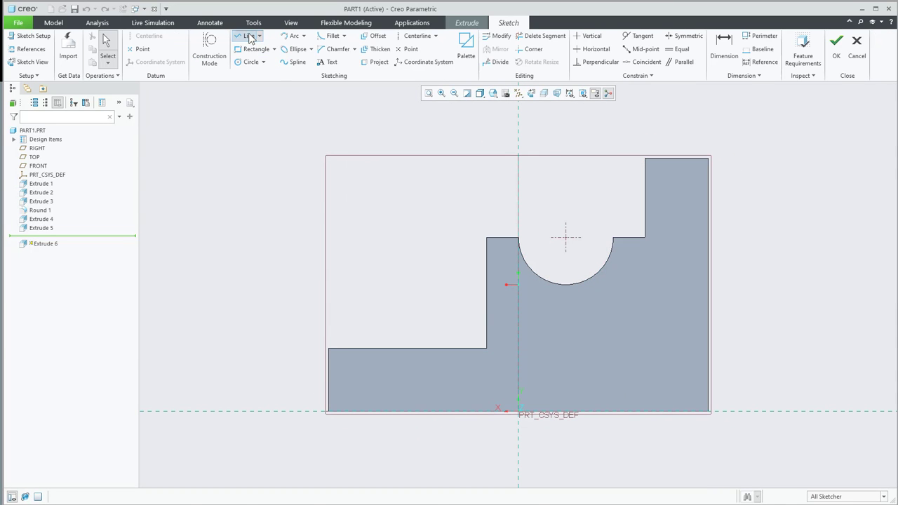
left_click(329, 348)
left_click(487, 239)
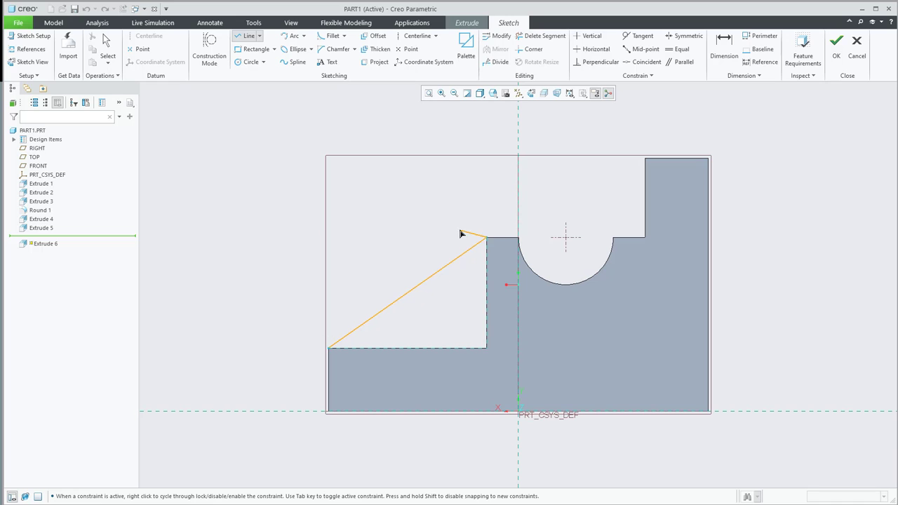
left_click(487, 347)
left_click(329, 348)
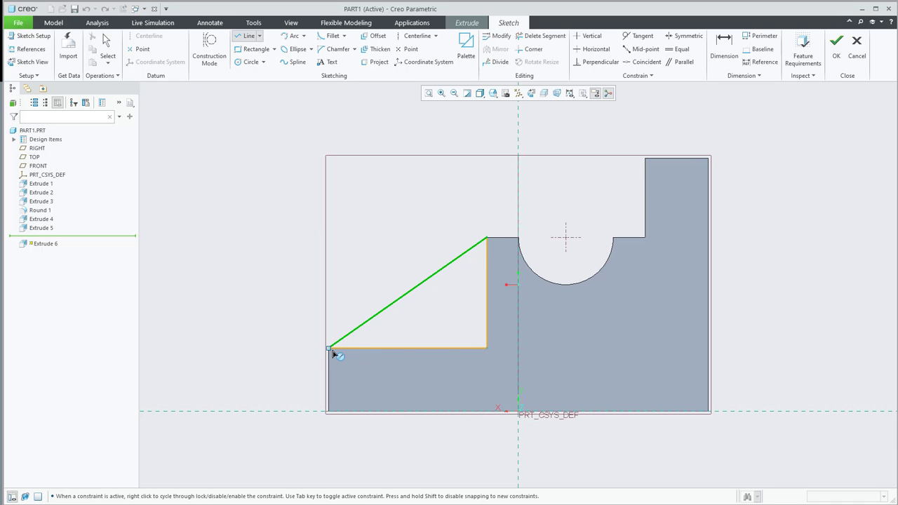
middle_click(274, 317)
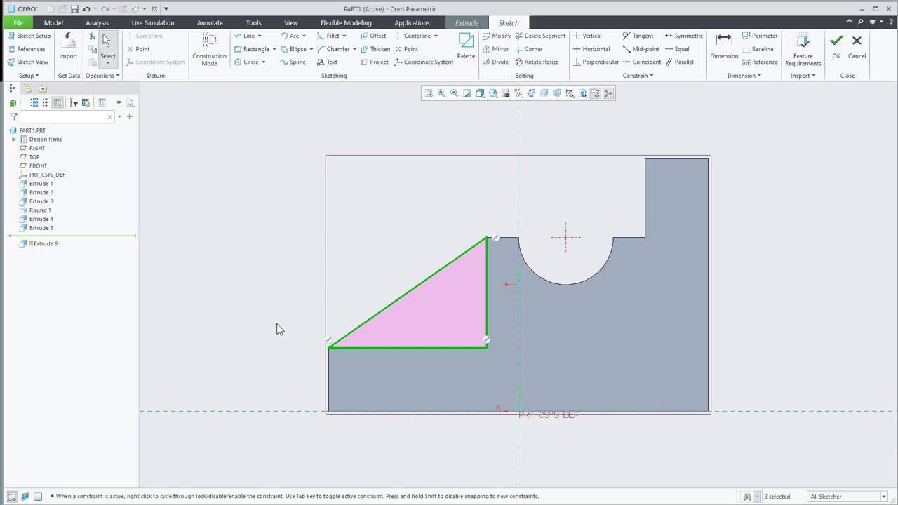
key("ctrl+d")
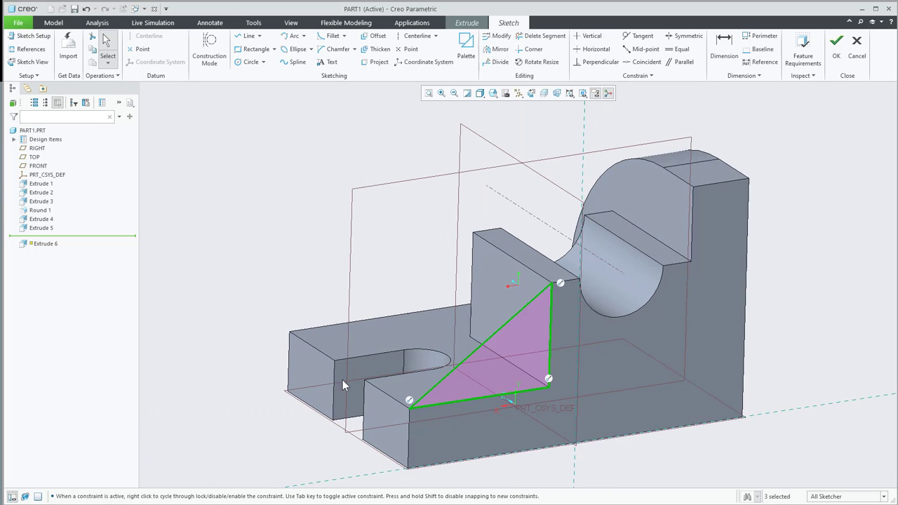
Extrude the triangle 12 mm thick in the flipped direction.
left_click(841, 43)
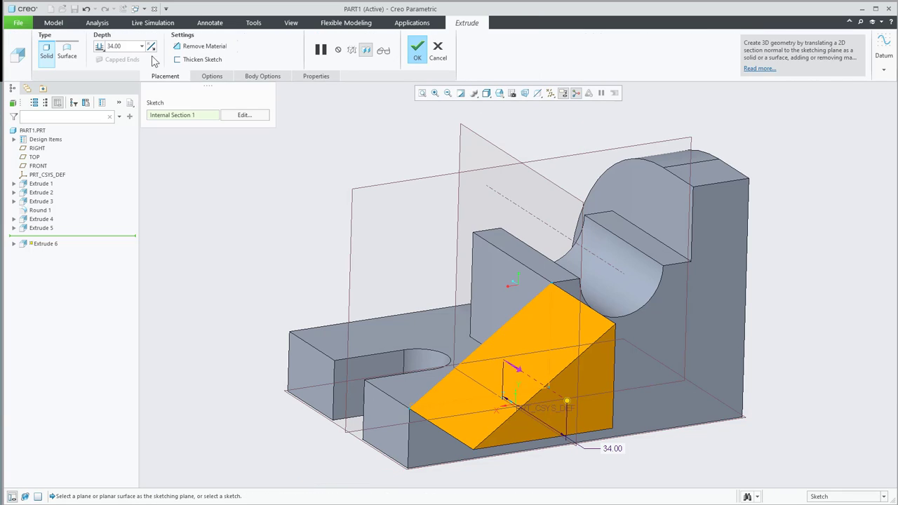
left_click(151, 47)
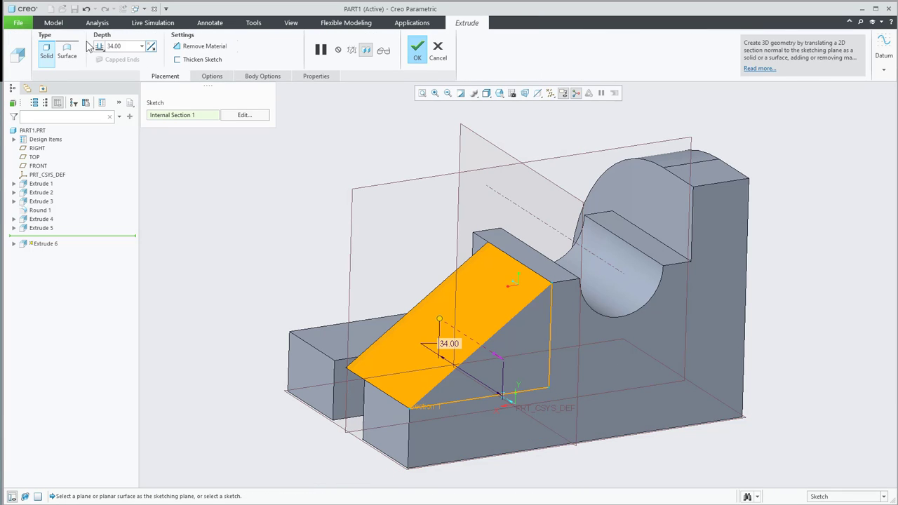
double_click(127, 46)
type("12")
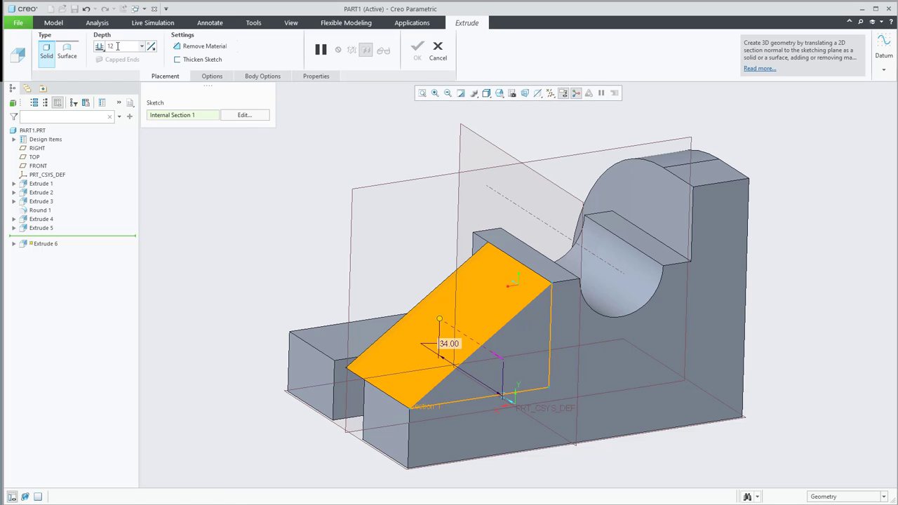
key("Return")
left_click(417, 49)
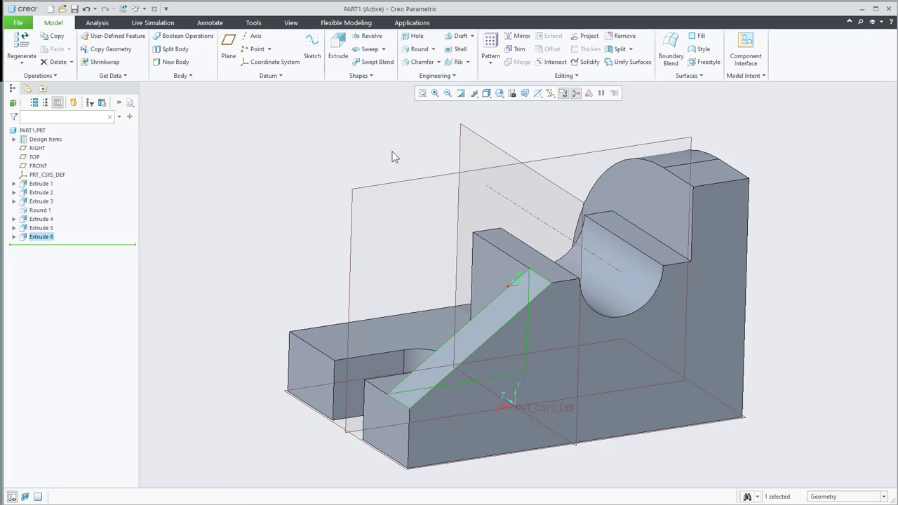
left_click(393, 154)
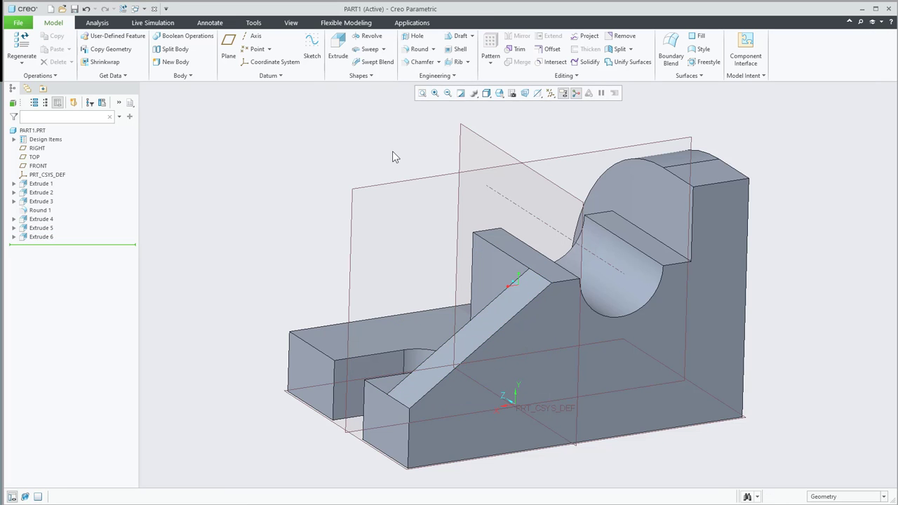
Return the model to its Default Orientation.
left_click(499, 93)
left_click(508, 112)
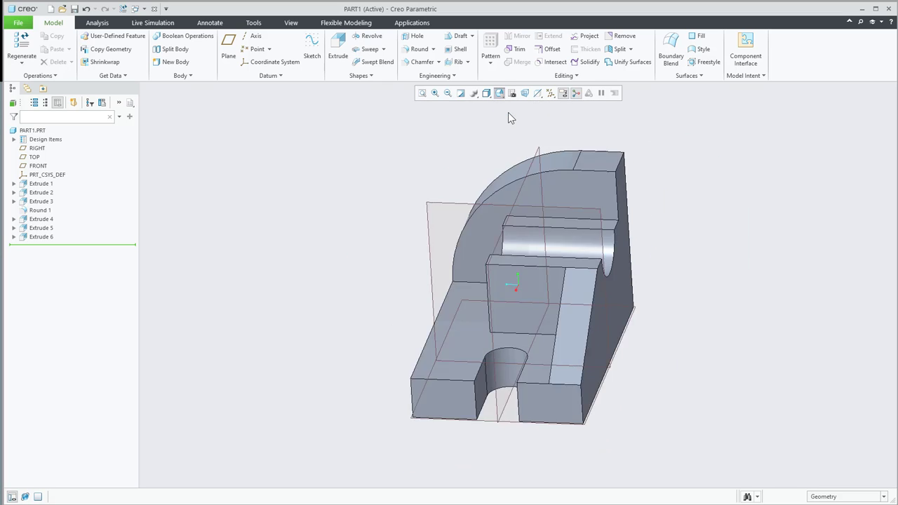